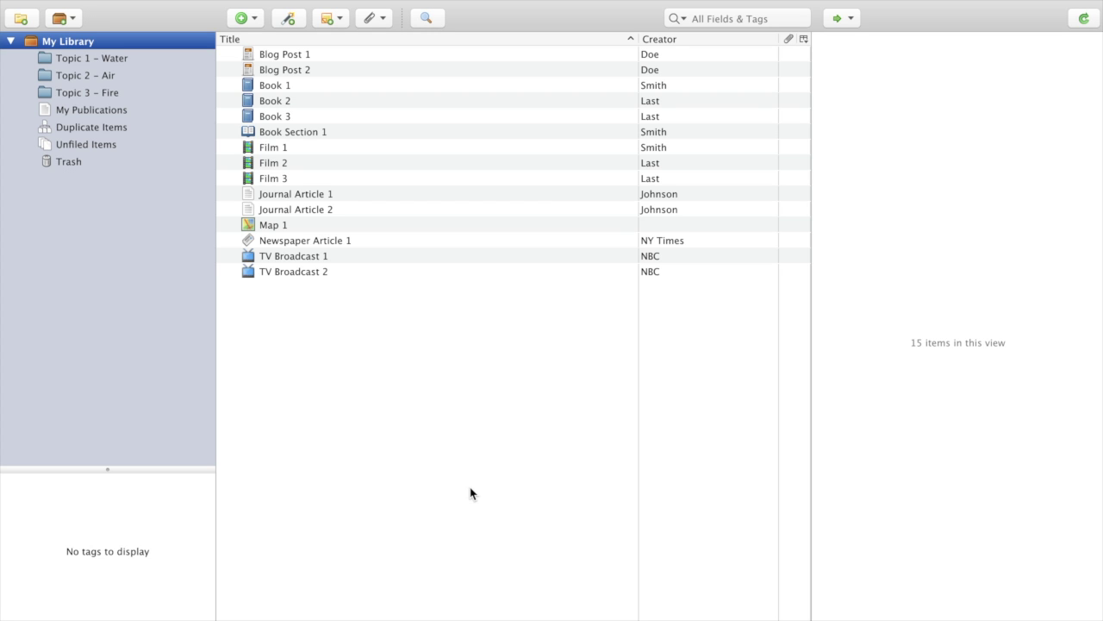
Review the details of each item in the Topic 1 – Water collection, checking the abstracts and dates
click(107, 58)
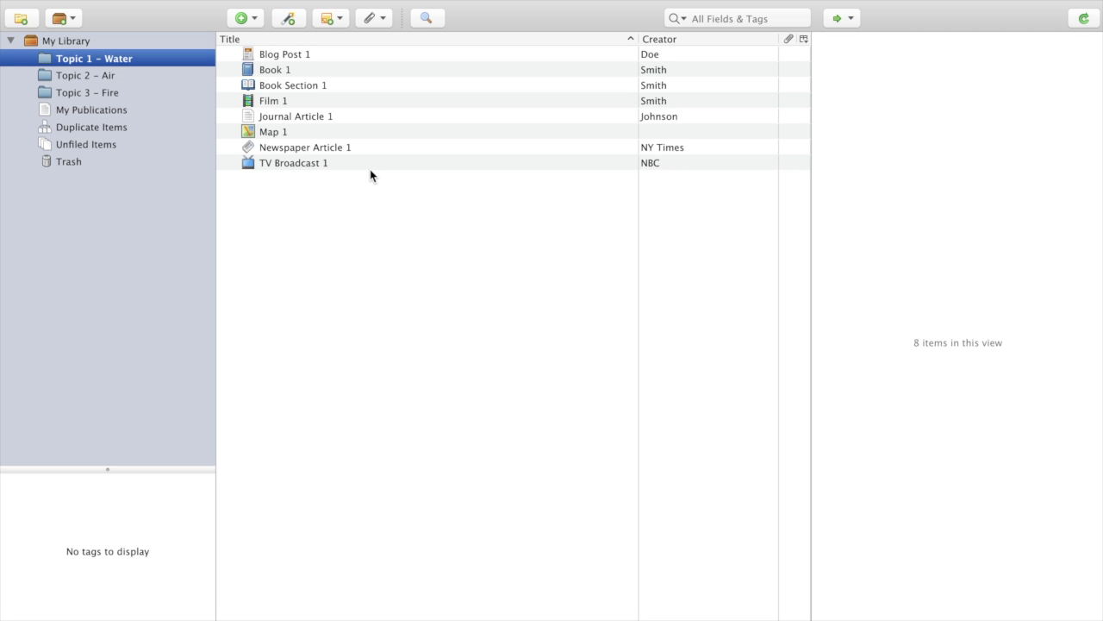
key(Tab)
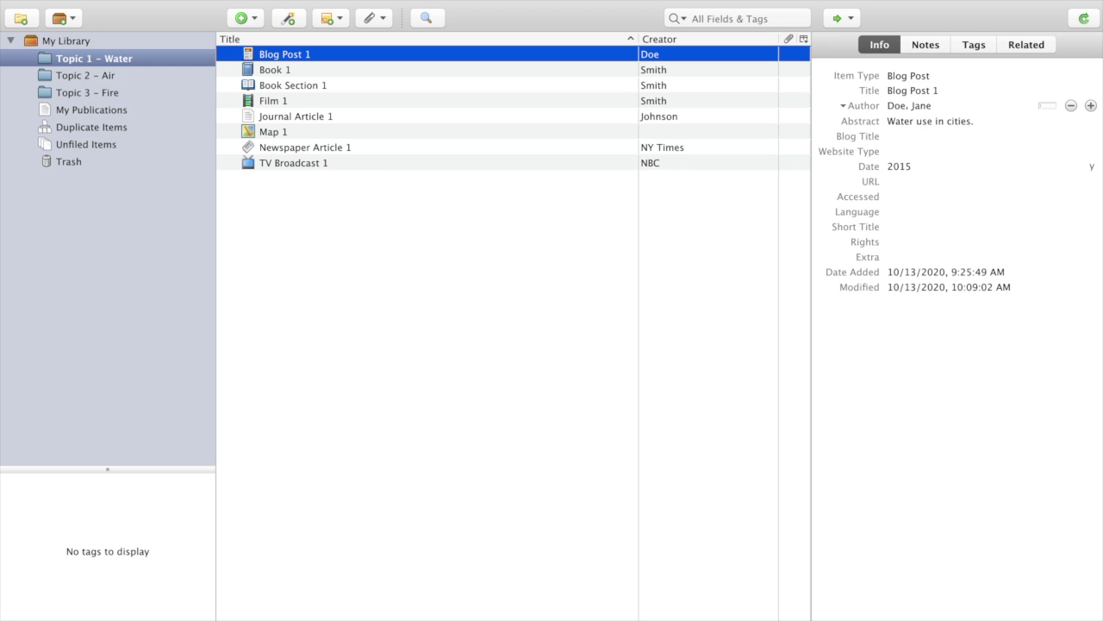
key(Down)
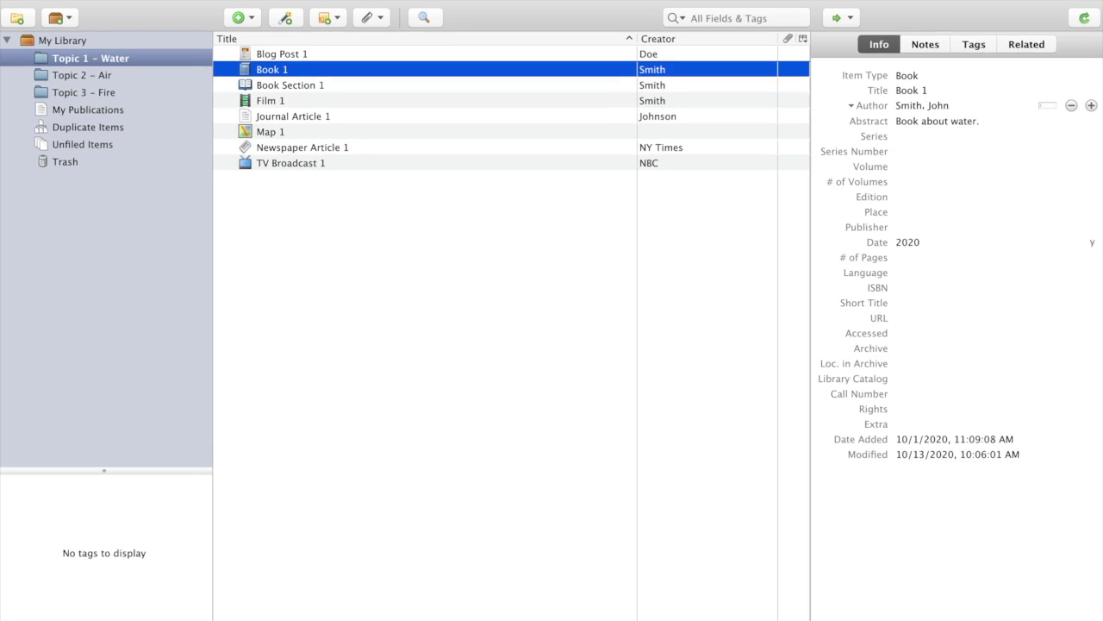
key(Down)
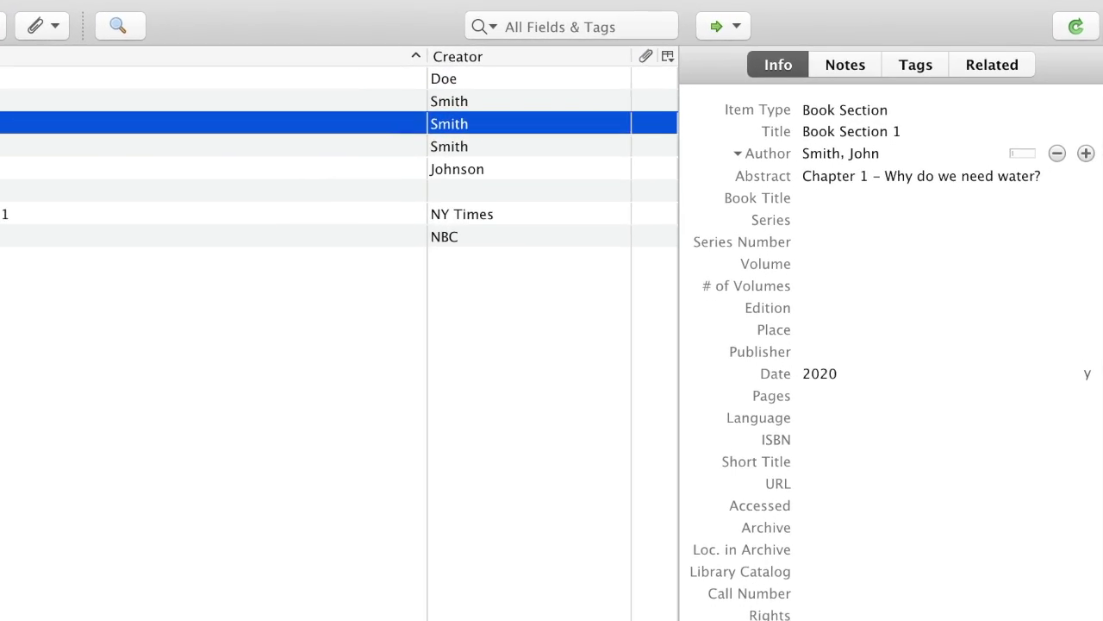
key(Down)
key(Down)
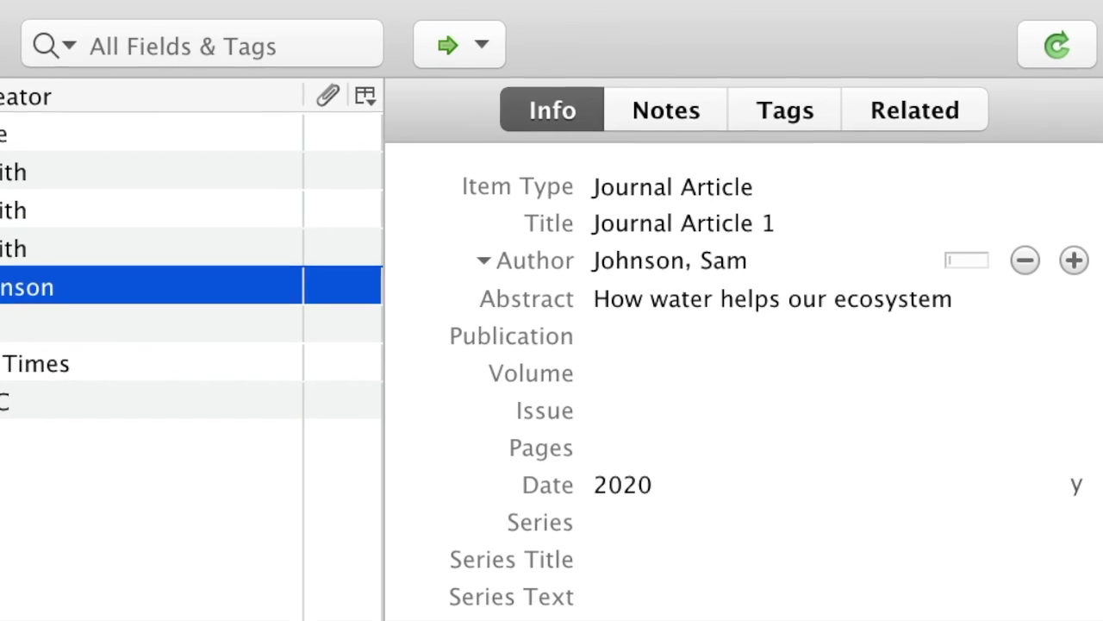
key(Down)
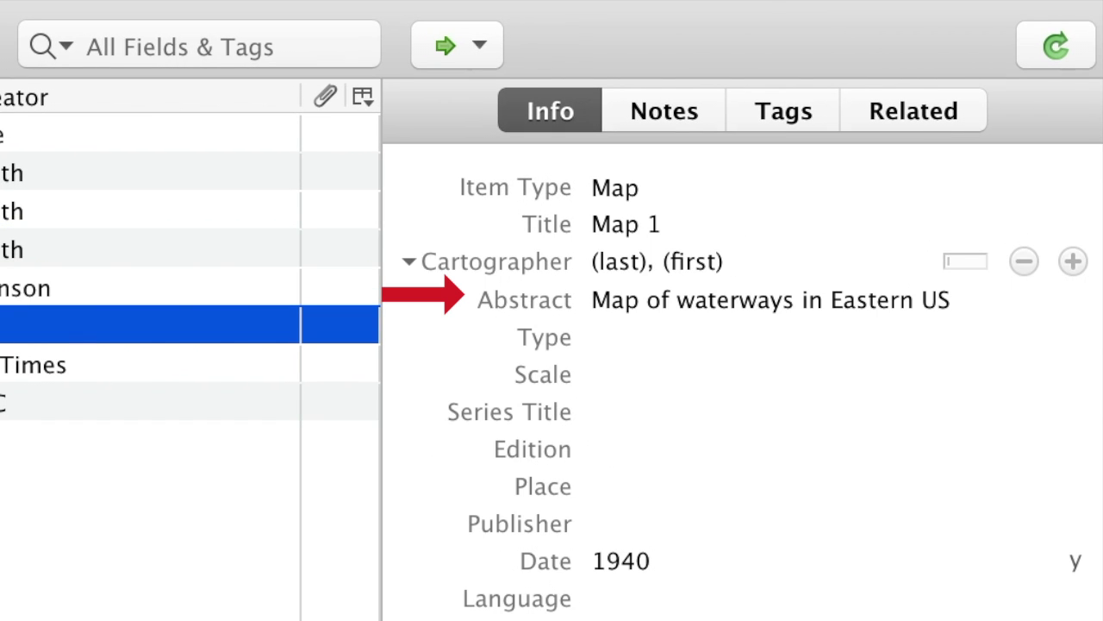
key(Down)
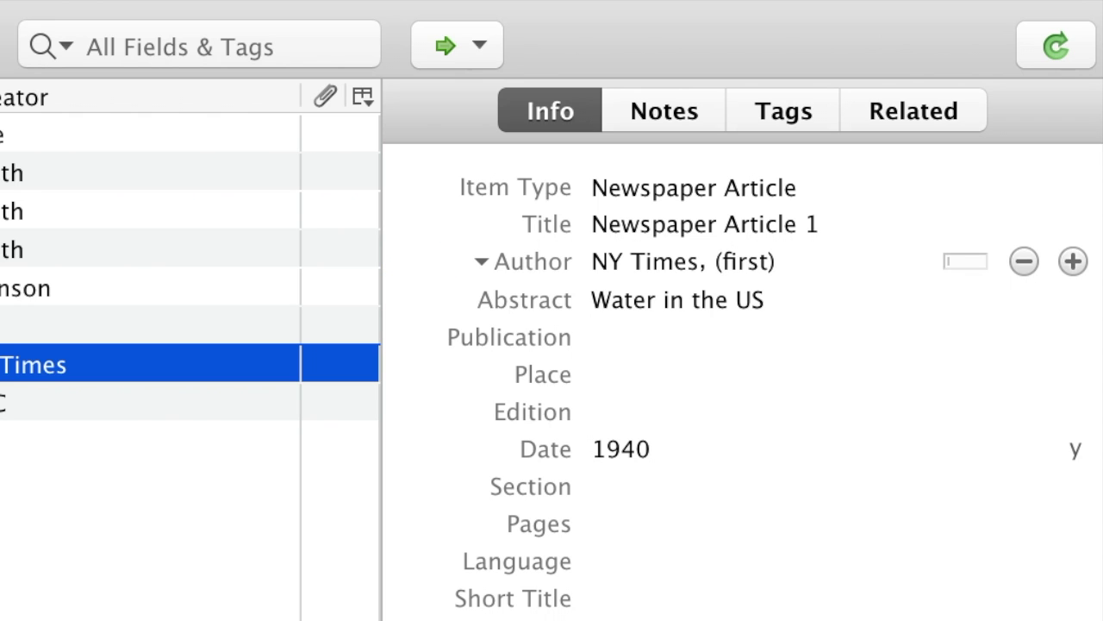
key(Down)
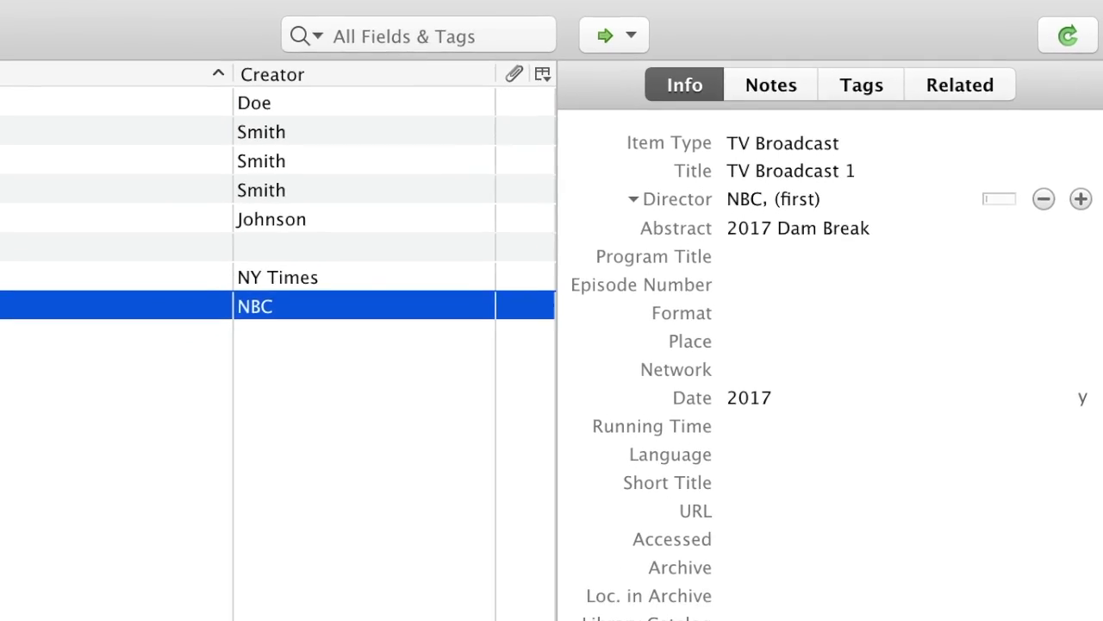
key(Up)
key(Up)
key(Up)
key(Up)
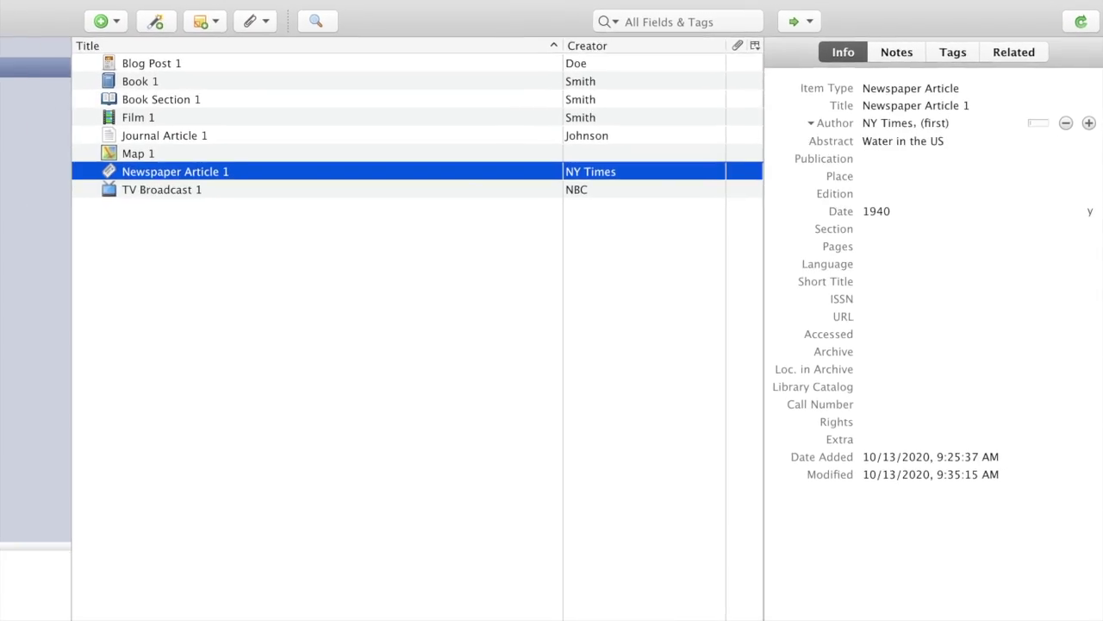
key(Up)
key(Up)
key(Up)
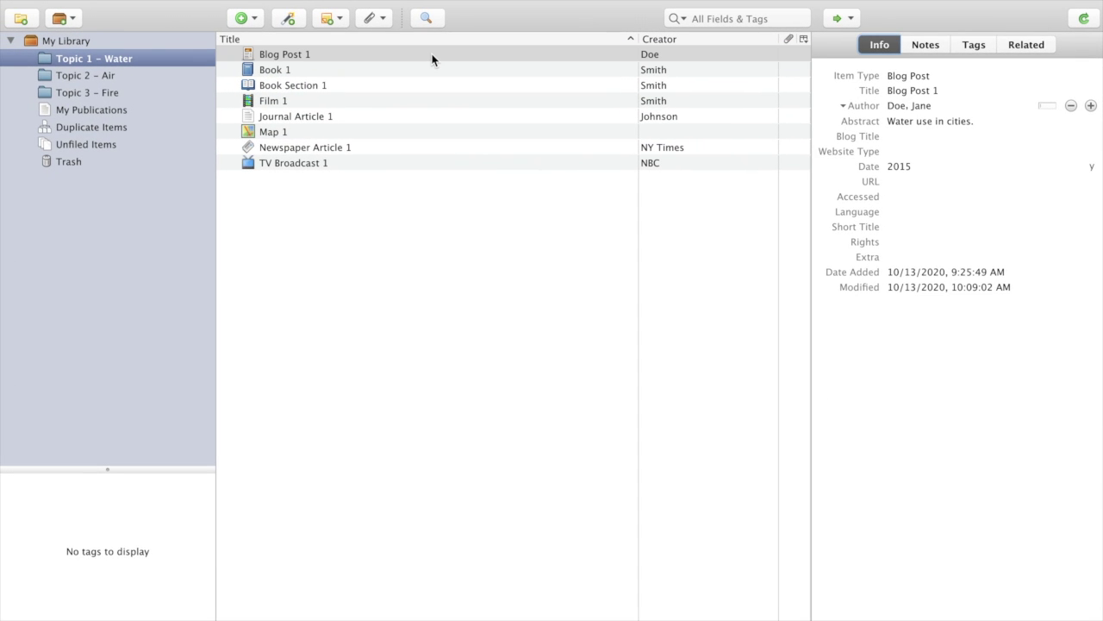
Add the tag "Water" to Blog Post 1
click(433, 59)
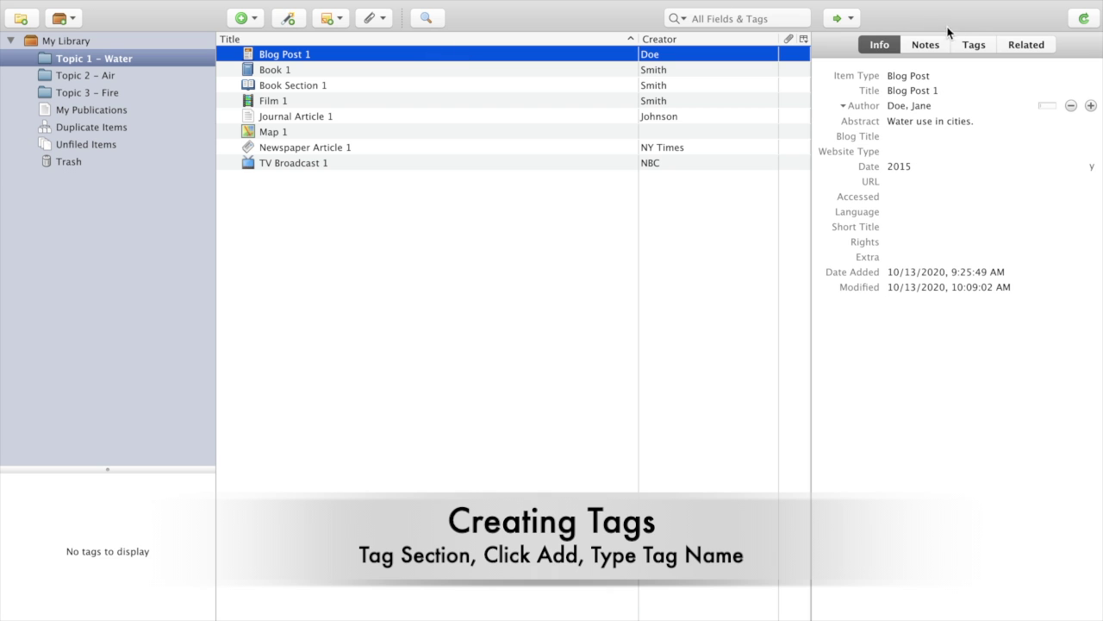
click(986, 42)
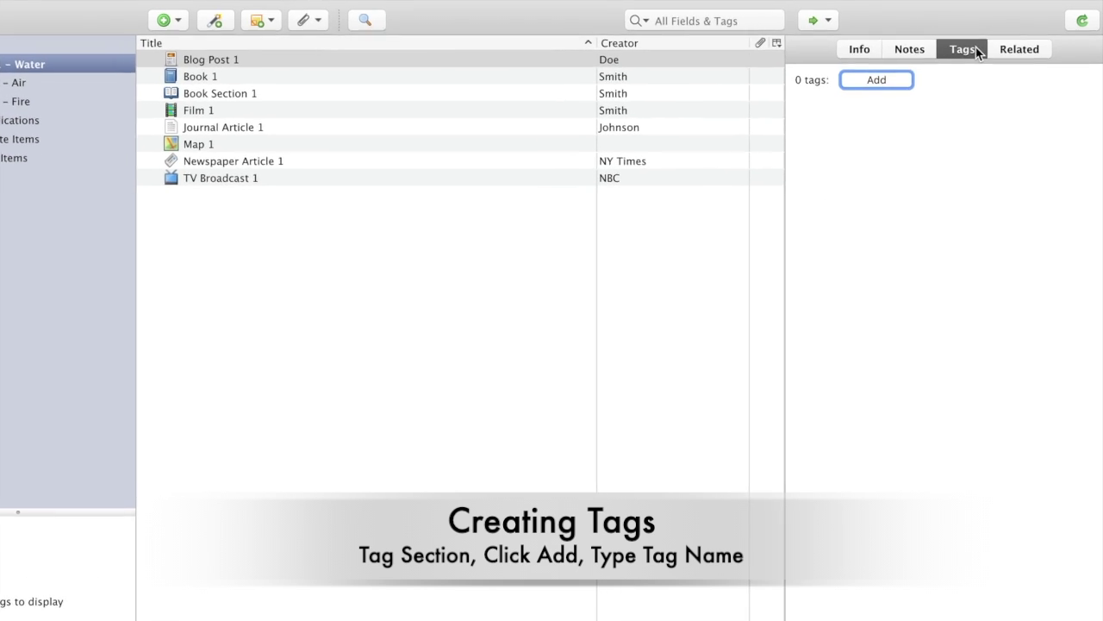
click(878, 80)
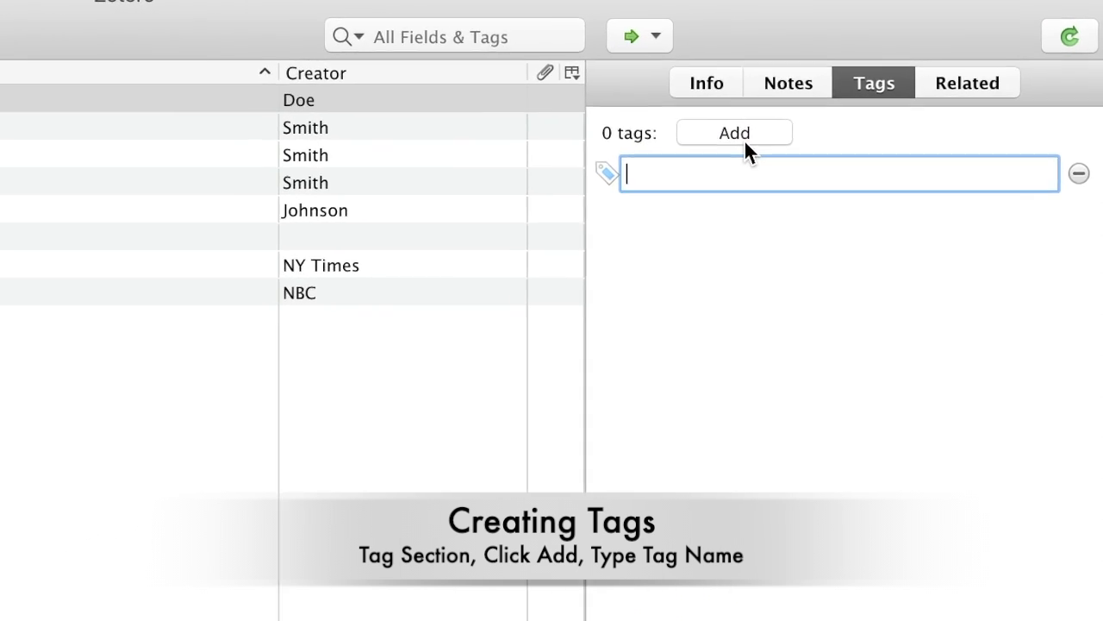
text(Water)
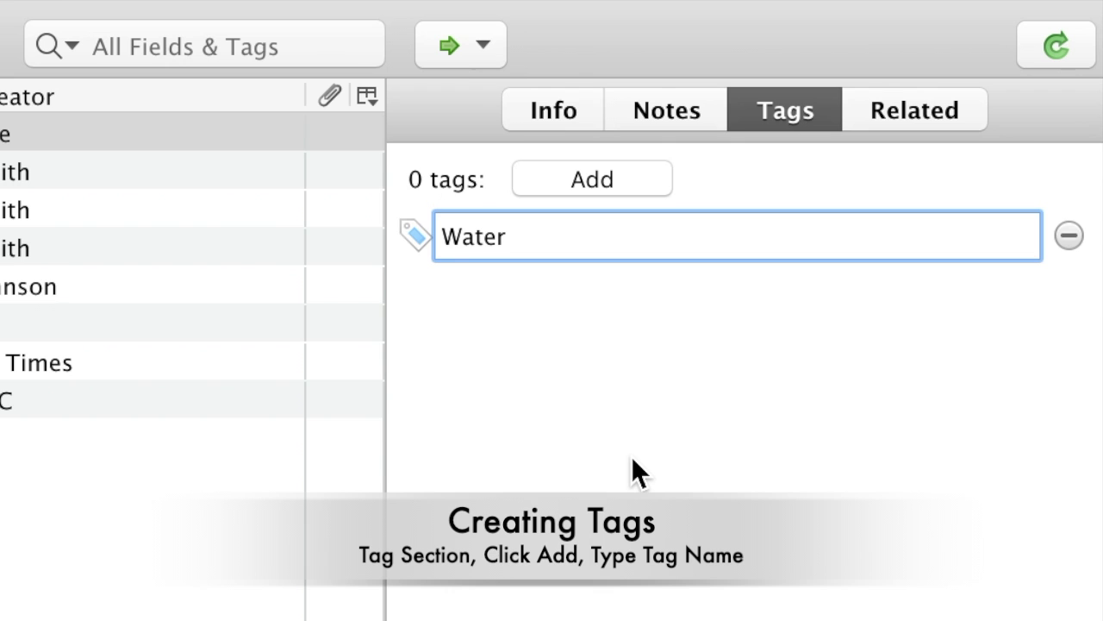
key(Return)
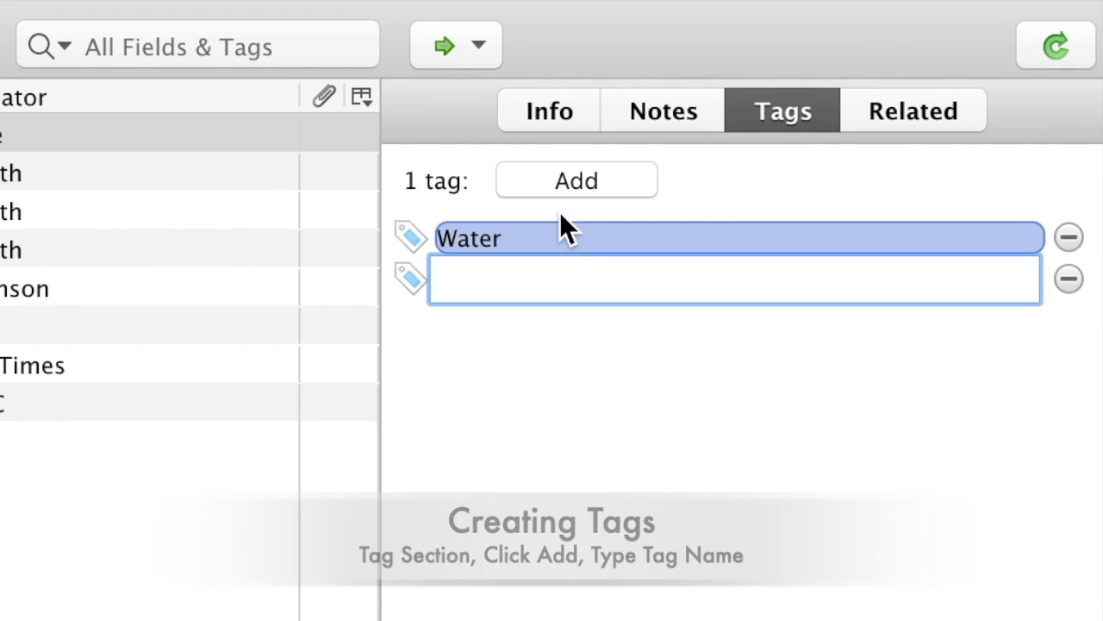
Check the publication date of Blog Post 1 and add the tag "2015" to it
click(543, 107)
mouse_move(646, 406)
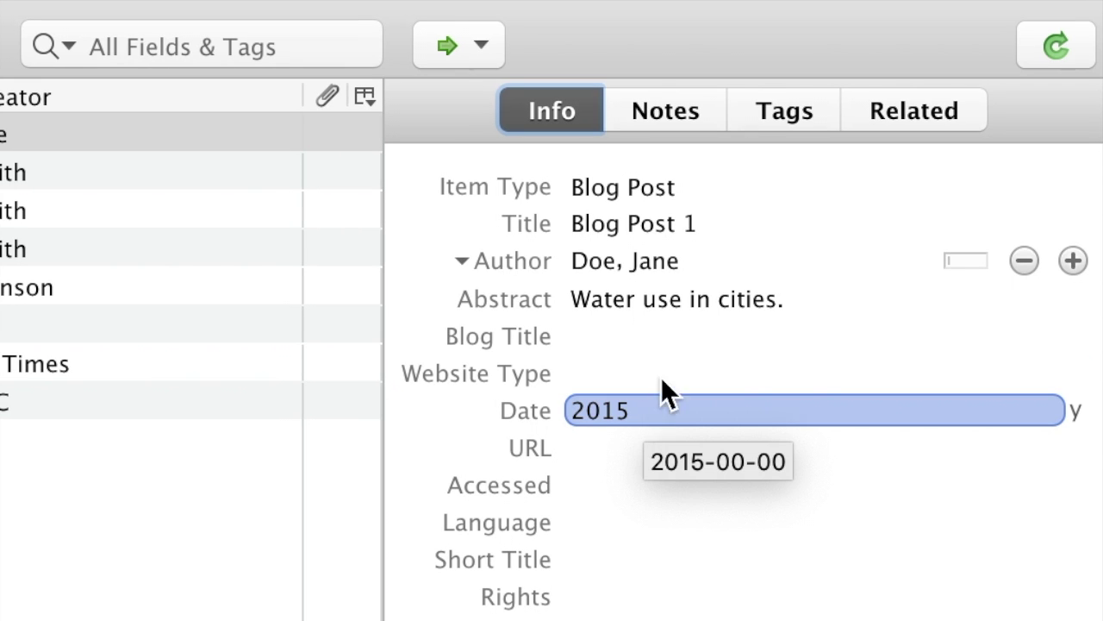
click(773, 112)
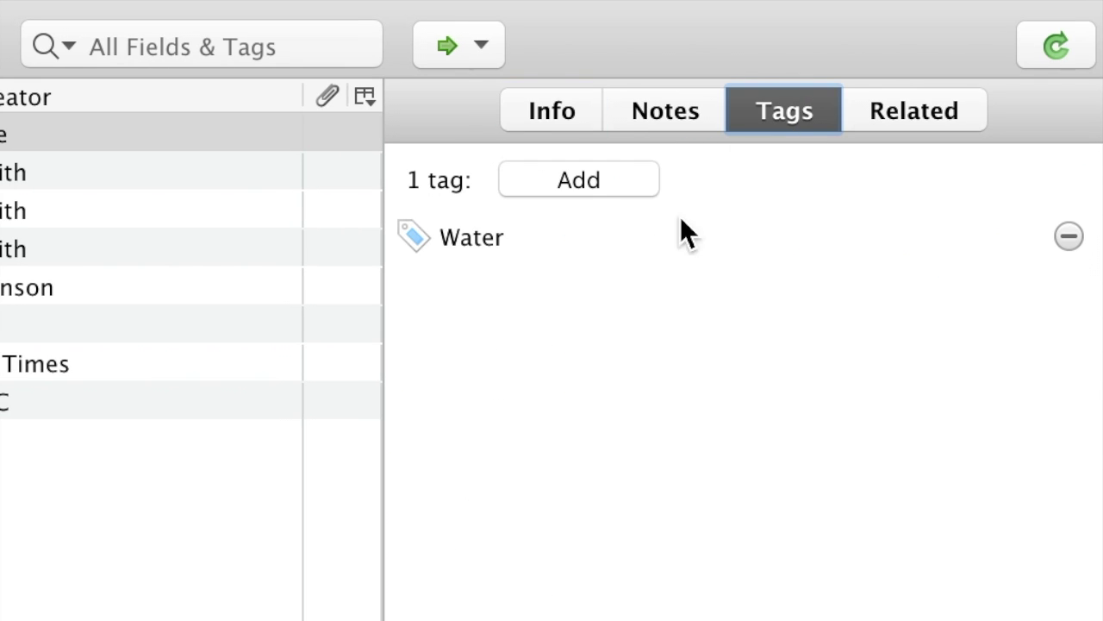
click(580, 185)
text(201)
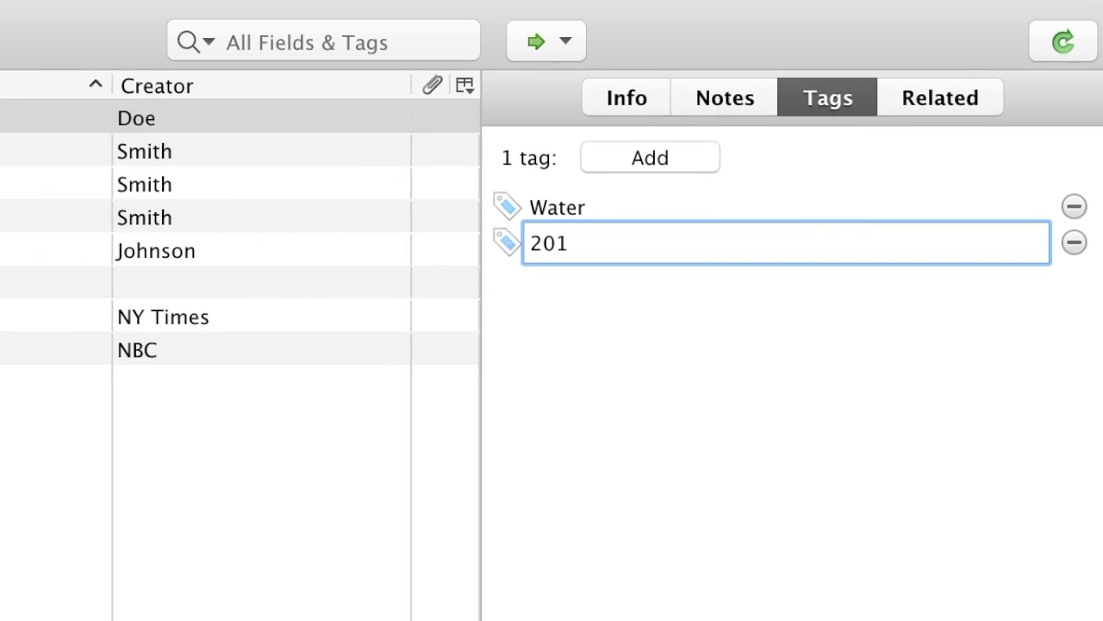
text(5)
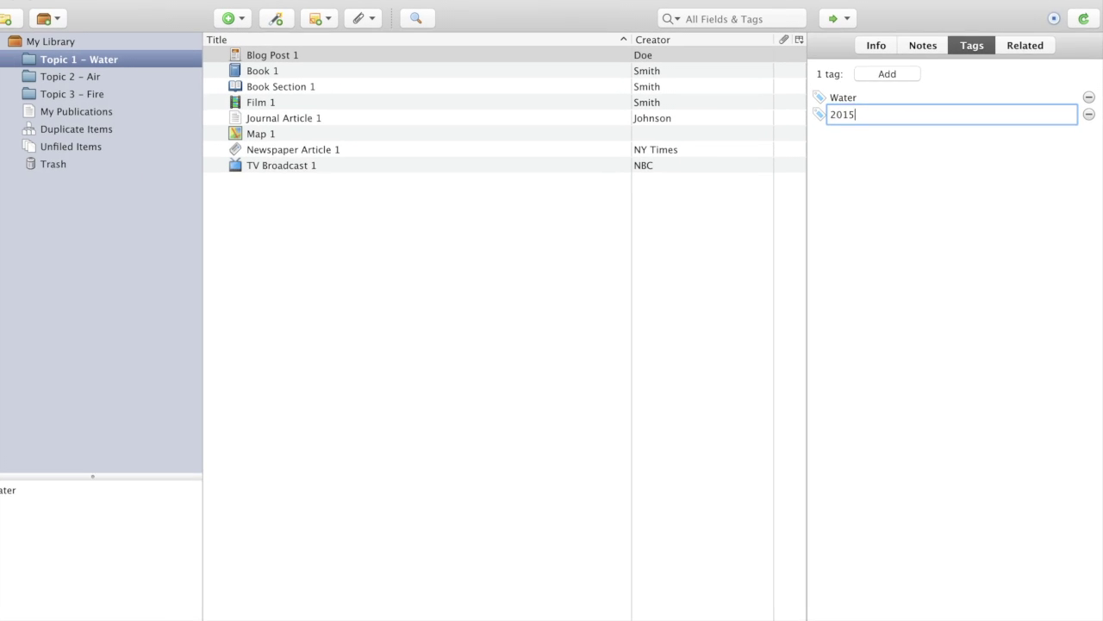
key(Return)
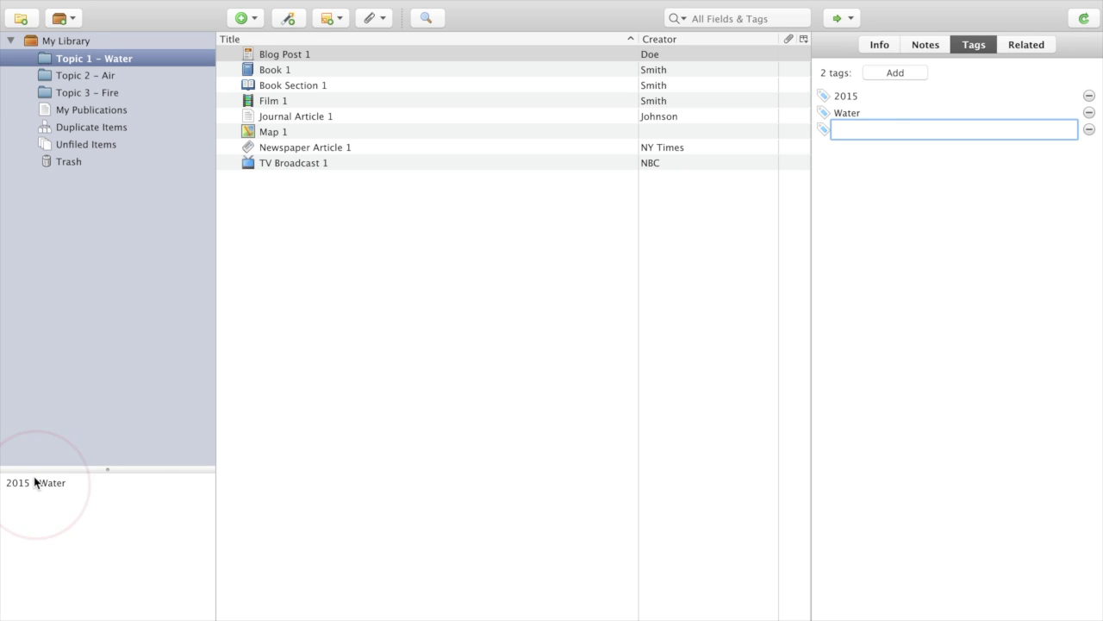
Tag Book 1 with its publication year "2020" and the existing tag "Water"
click(288, 72)
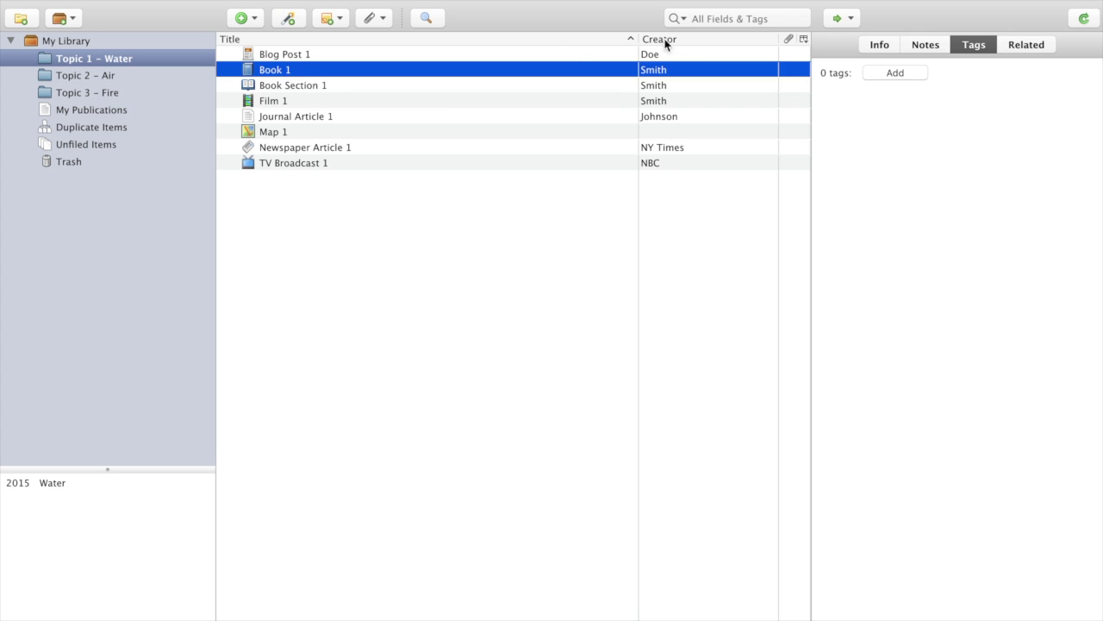
click(870, 45)
click(957, 49)
click(898, 74)
text(2020)
key(Return)
text(W)
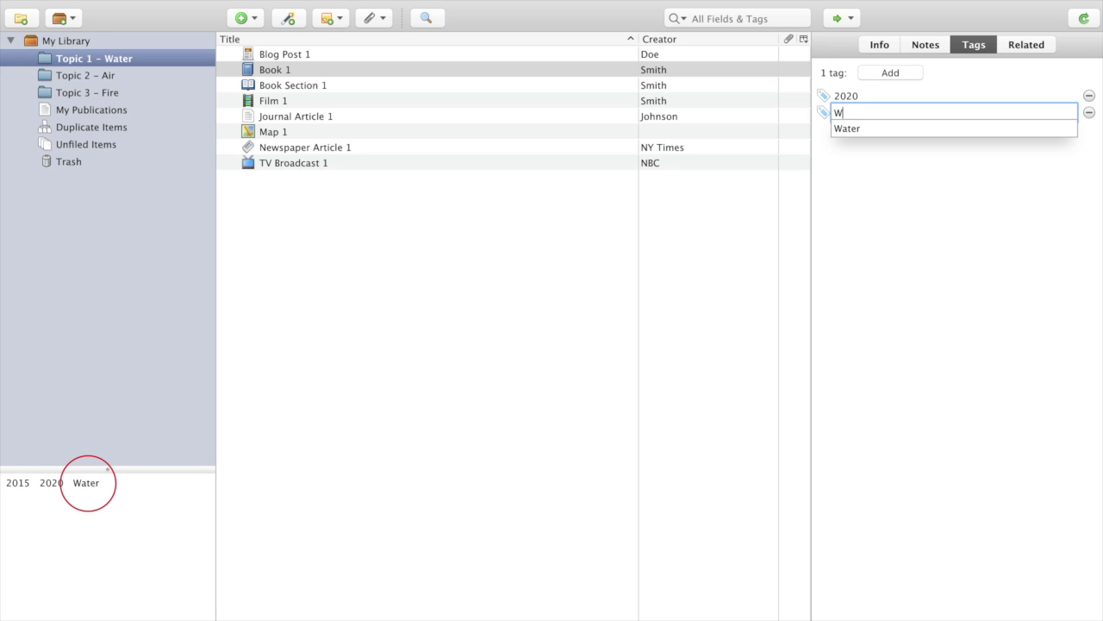
key(Down)
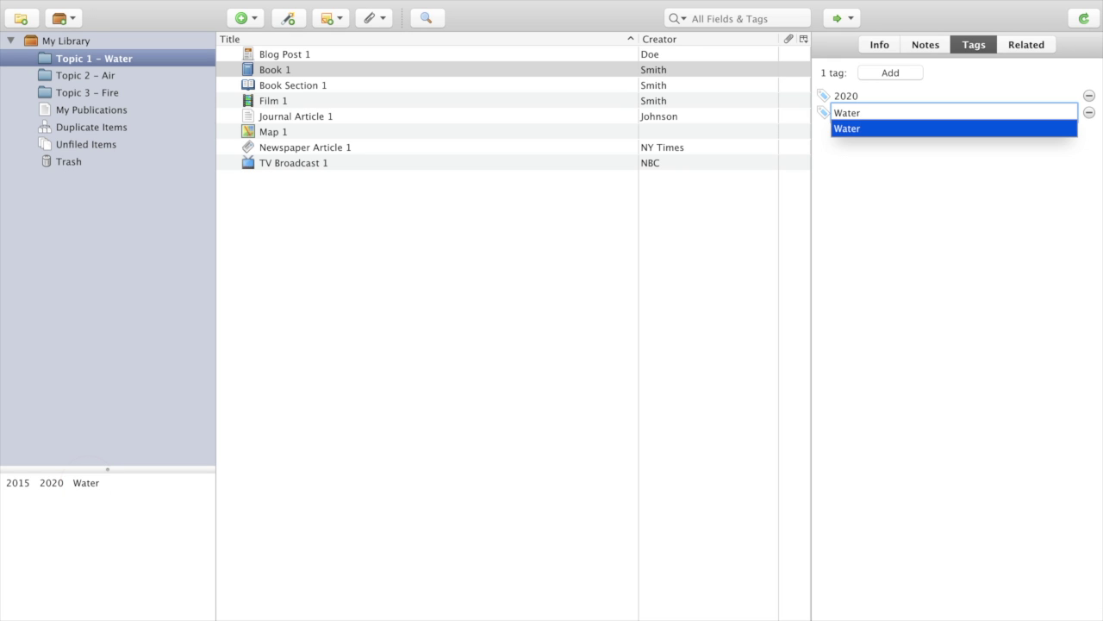
key(Return)
Tag Book Section 1 with the existing tags "2020" and "Water" after checking its date
click(462, 85)
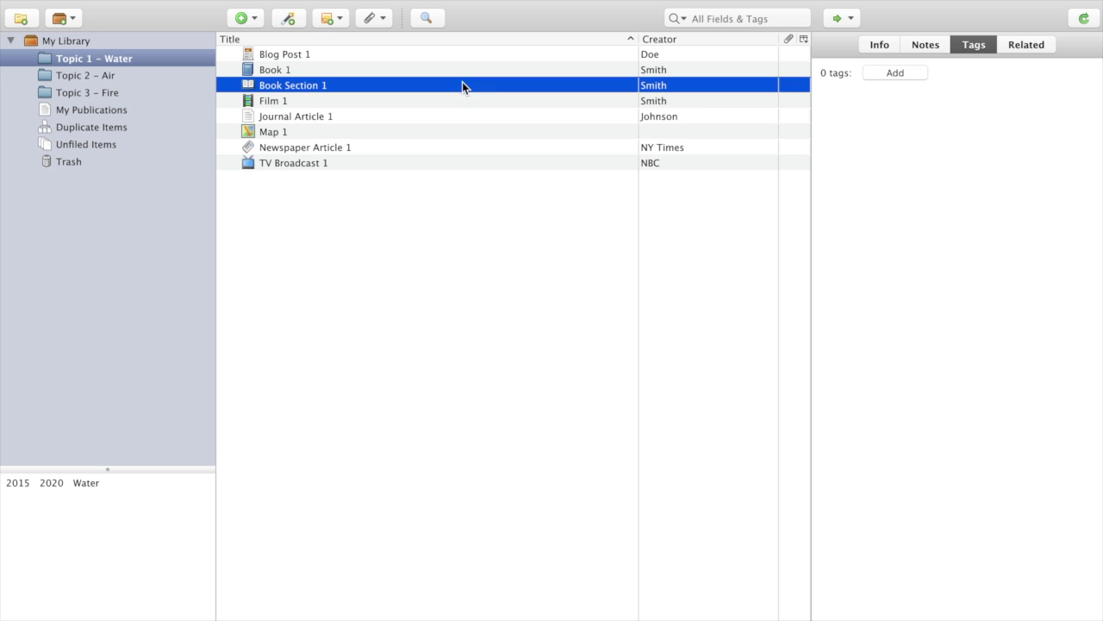
click(881, 54)
click(975, 46)
click(888, 76)
text(20)
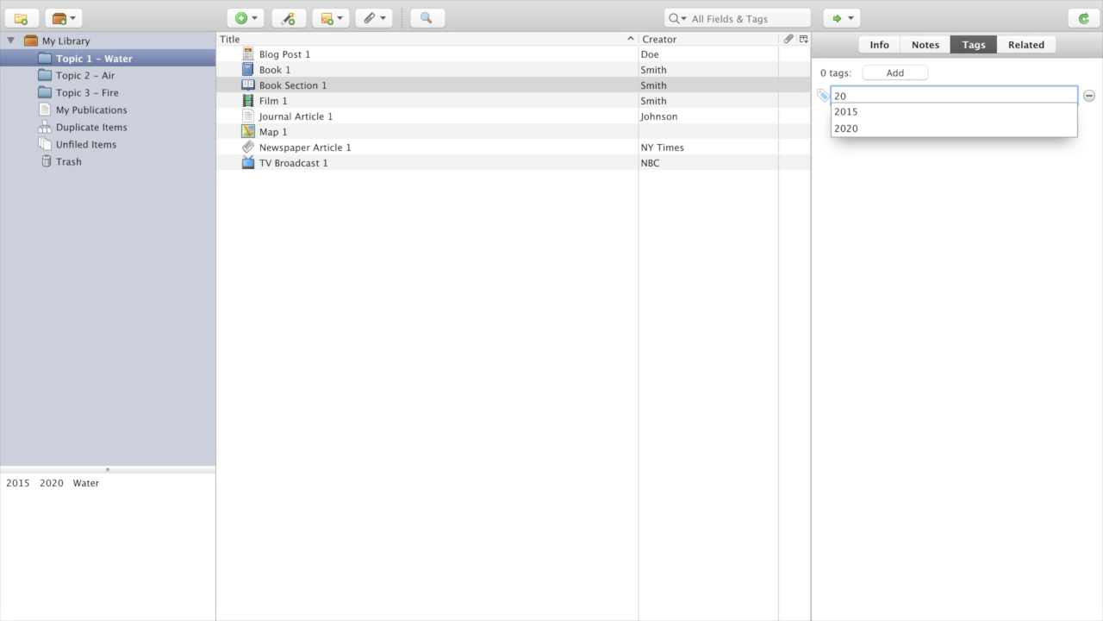
key(Down)
key(Down)
key(Return)
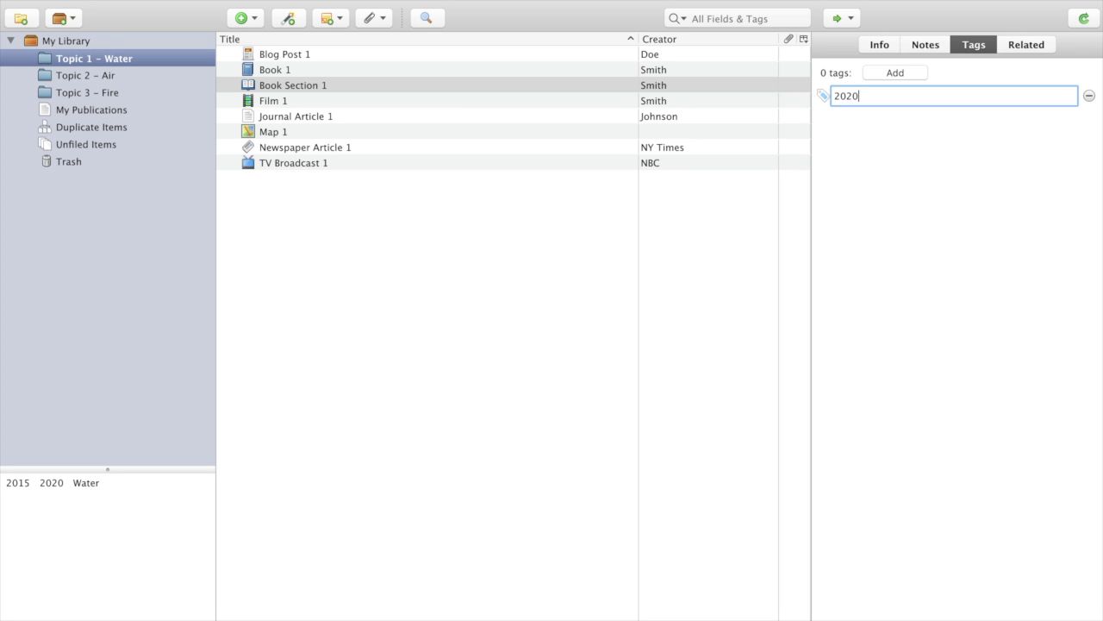
click(891, 74)
text(Wa)
key(Down)
key(Return)
Check the date of Film 1 and tag it with "2015" and "Water"
click(331, 100)
click(879, 44)
click(974, 45)
click(891, 74)
text(2015)
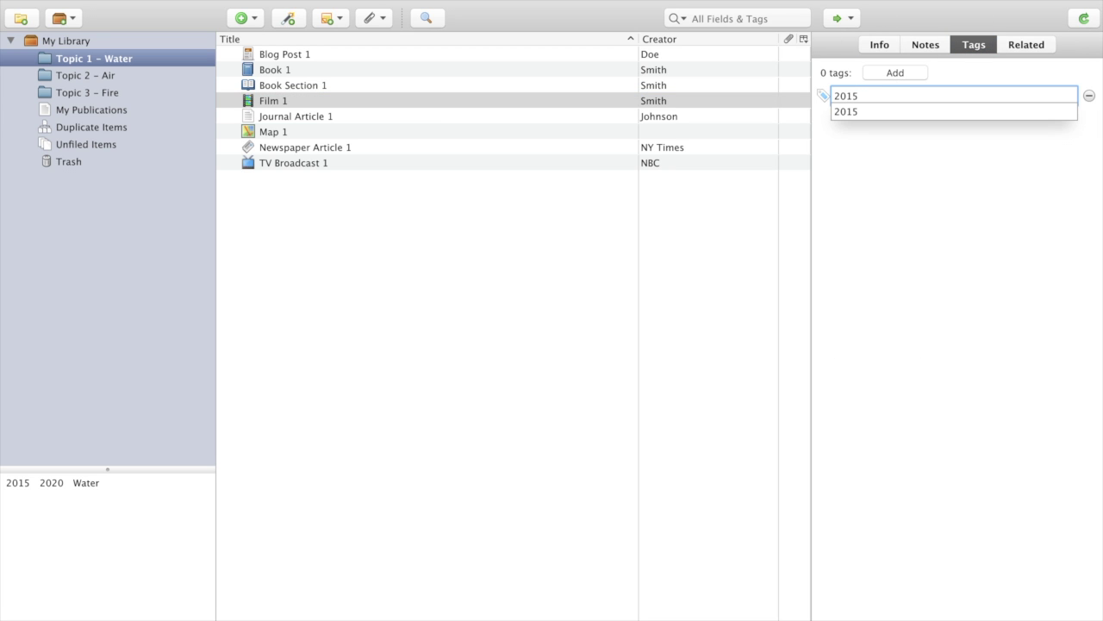
key(Return)
text(wat)
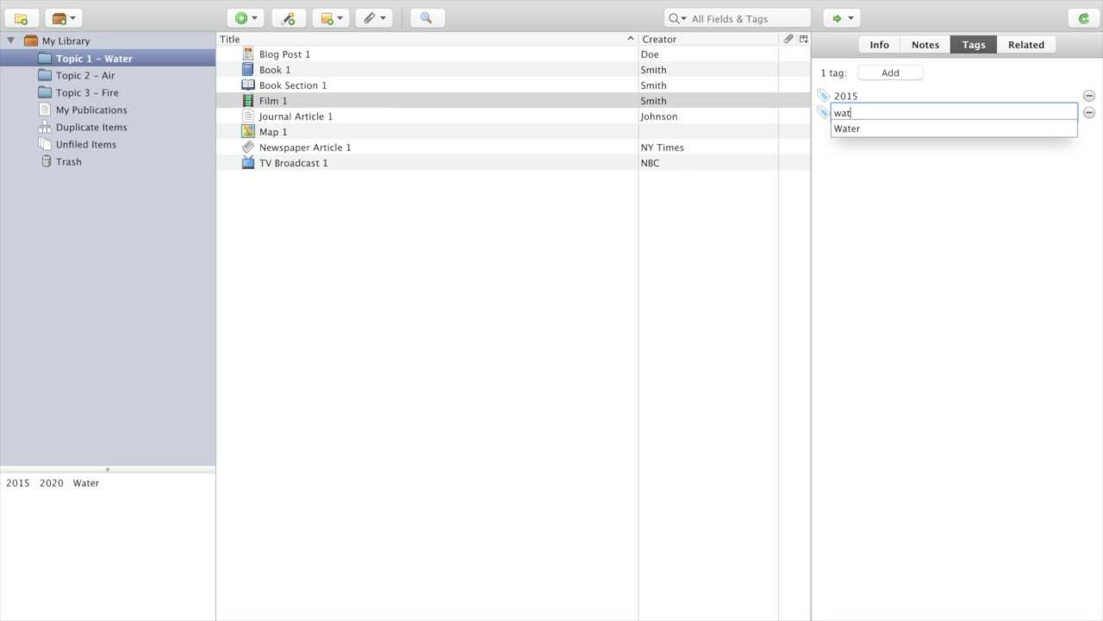
key(Down)
key(Return)
click(896, 75)
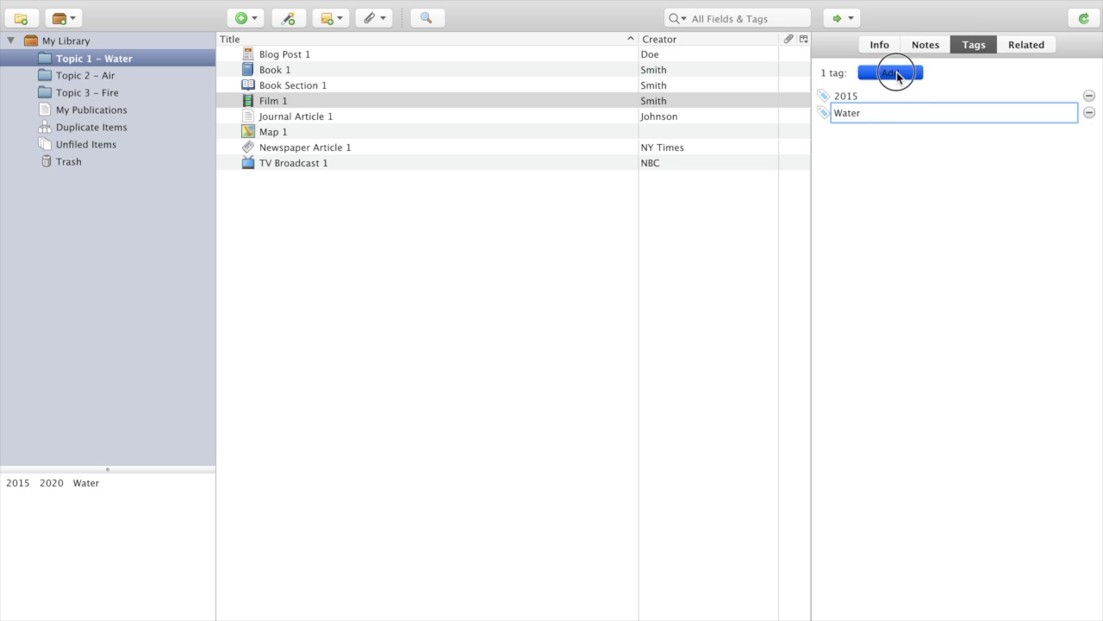
Tag Journal Article 1 with the existing tags "2020" and "Water"
click(394, 115)
click(972, 44)
click(894, 73)
text(20)
key(Down)
key(Down)
key(Return)
key(Return)
text(W)
key(Down)
key(Return)
Check the date of Map 1 and tag it with "1940" and "Water"
click(538, 129)
click(887, 49)
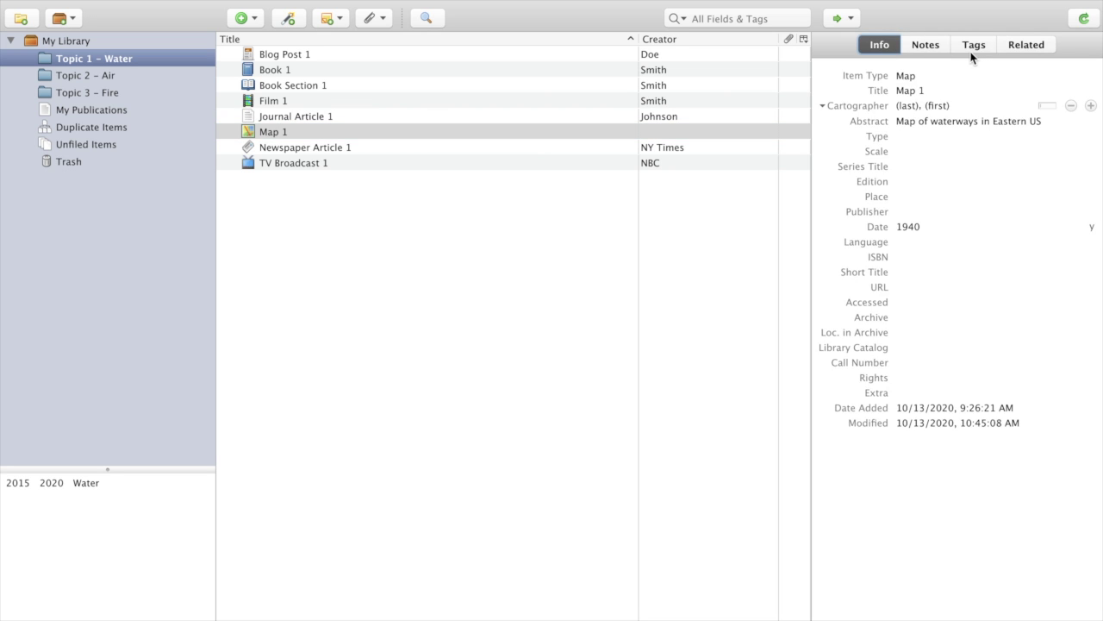
click(972, 50)
click(884, 74)
text(1940)
key(Return)
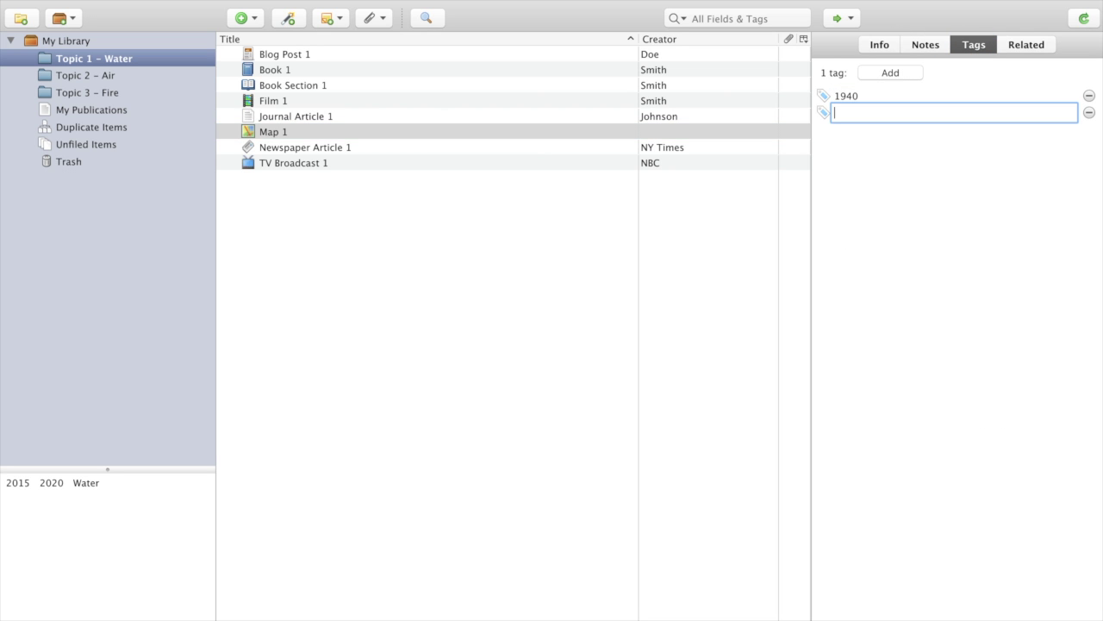
click(873, 95)
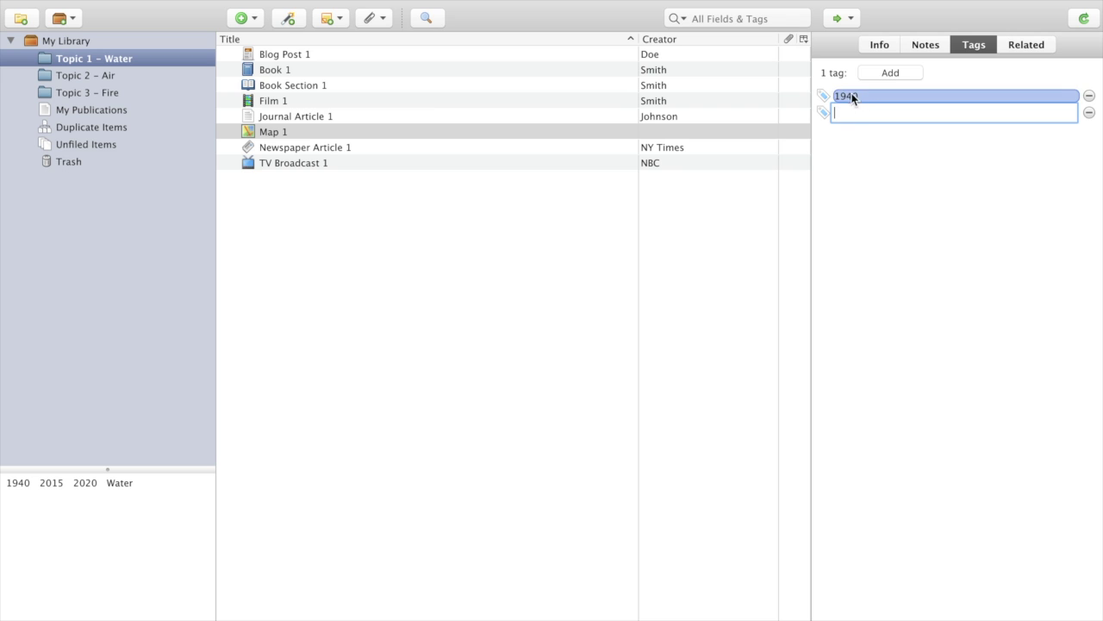
key(Return)
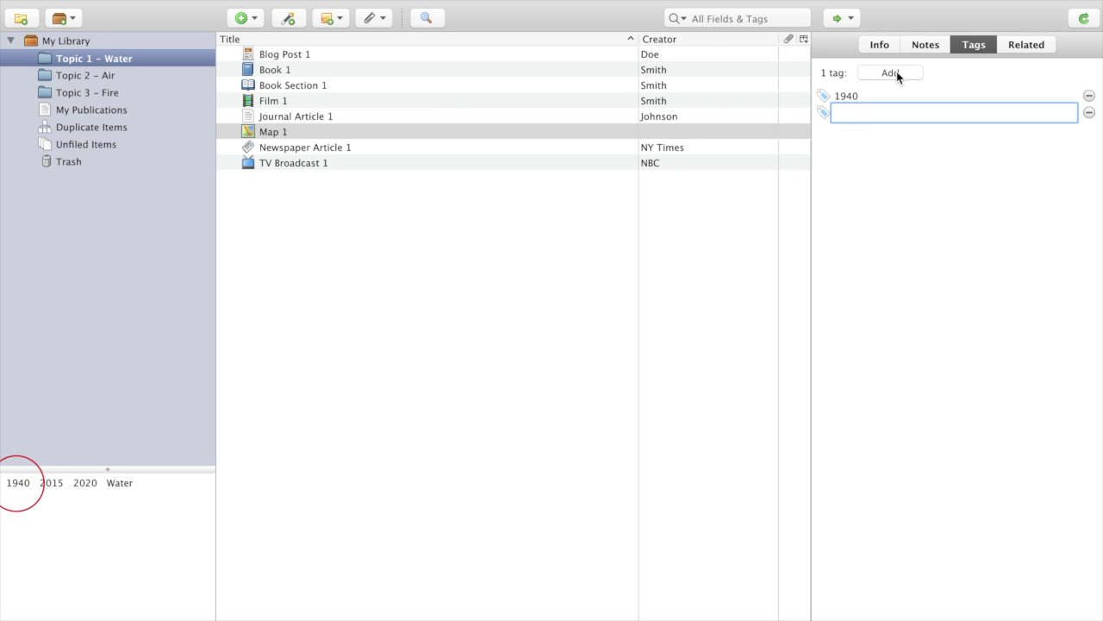
text(Water)
key(Return)
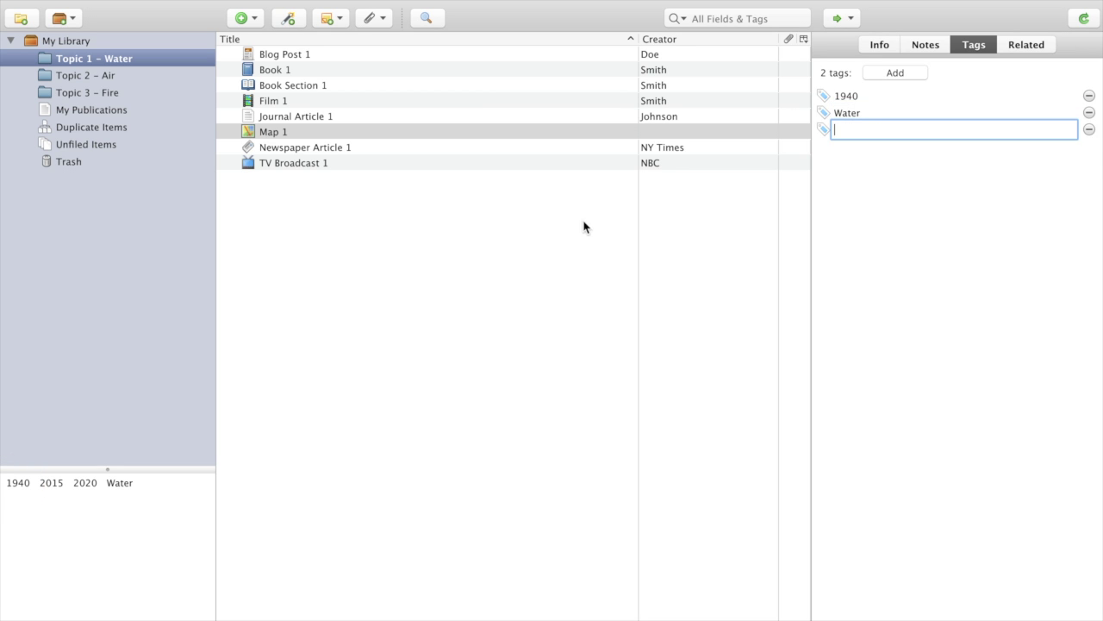
Tag Newspaper Article 1 with "1940" and "Water"
click(415, 149)
click(973, 44)
click(894, 72)
text(1940)
key(Return)
text(Water)
key(Return)
Check the date of TV Broadcast 1 and tag it with "2017" and "Water"
click(315, 164)
click(877, 44)
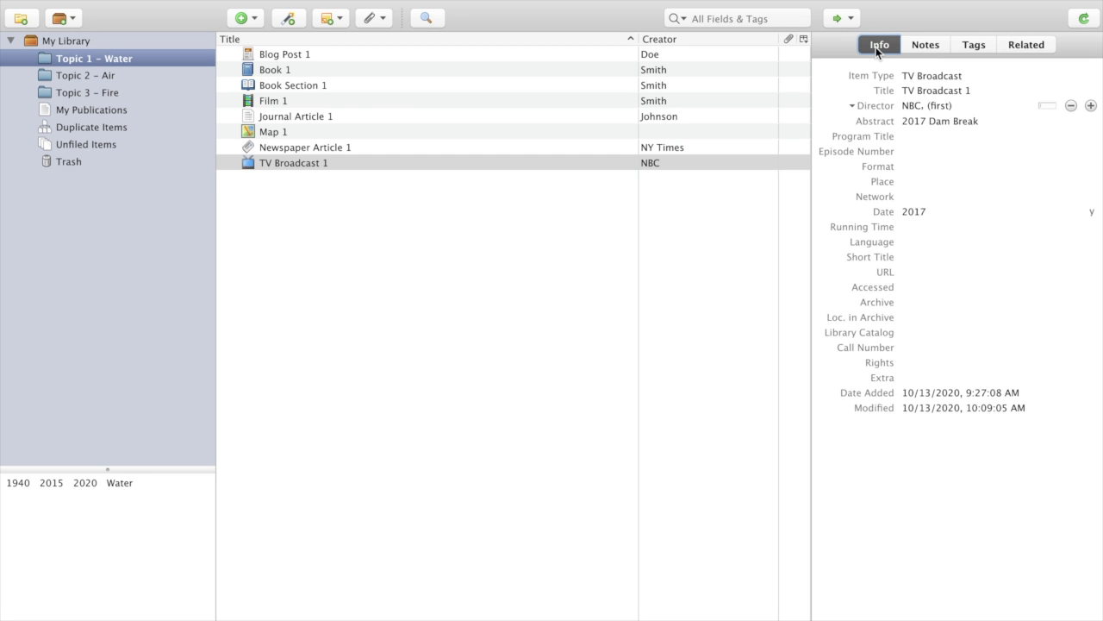
click(974, 45)
click(894, 72)
text(2017)
key(Return)
text(Water)
key(Return)
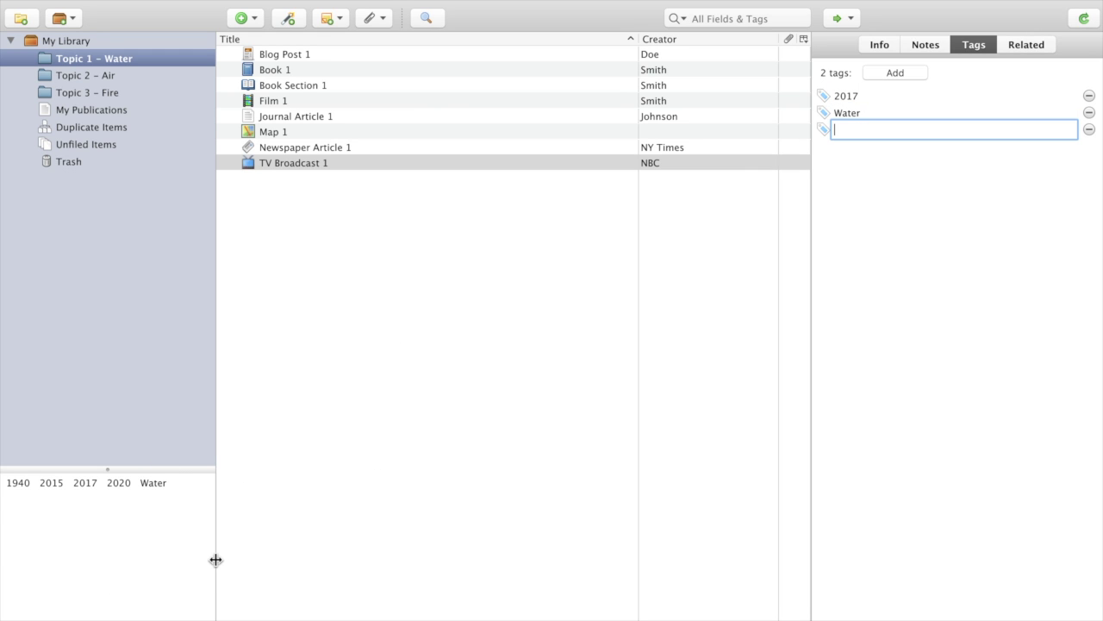
Review the tags assigned to the items in the Topic 1 – Water collection, from Blog Post 1 to TV Broadcast 1
click(423, 54)
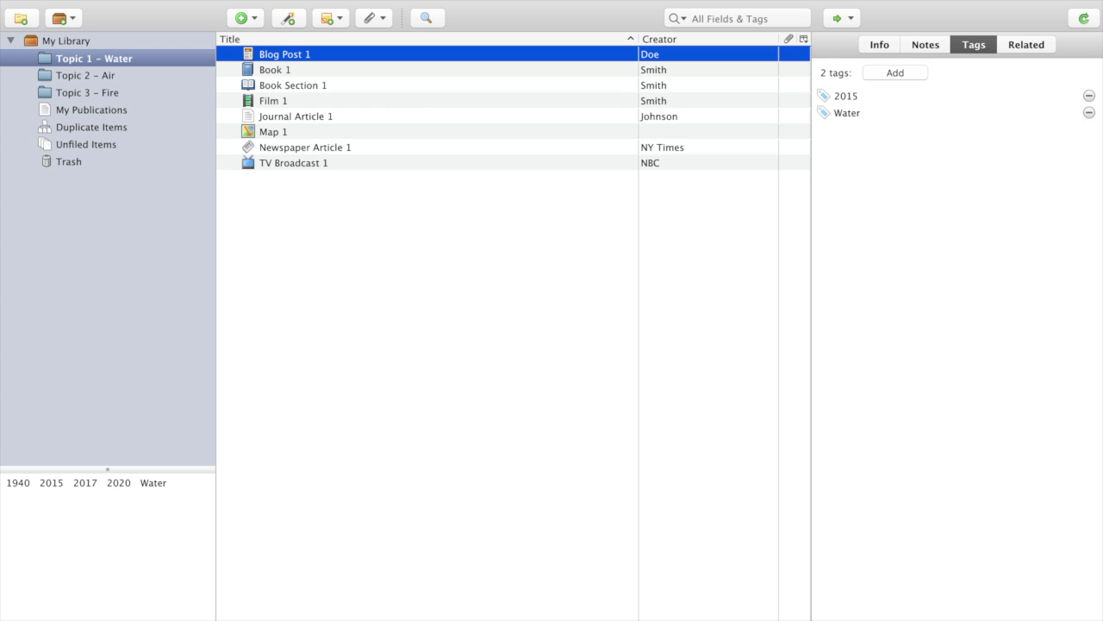
click(285, 69)
click(293, 85)
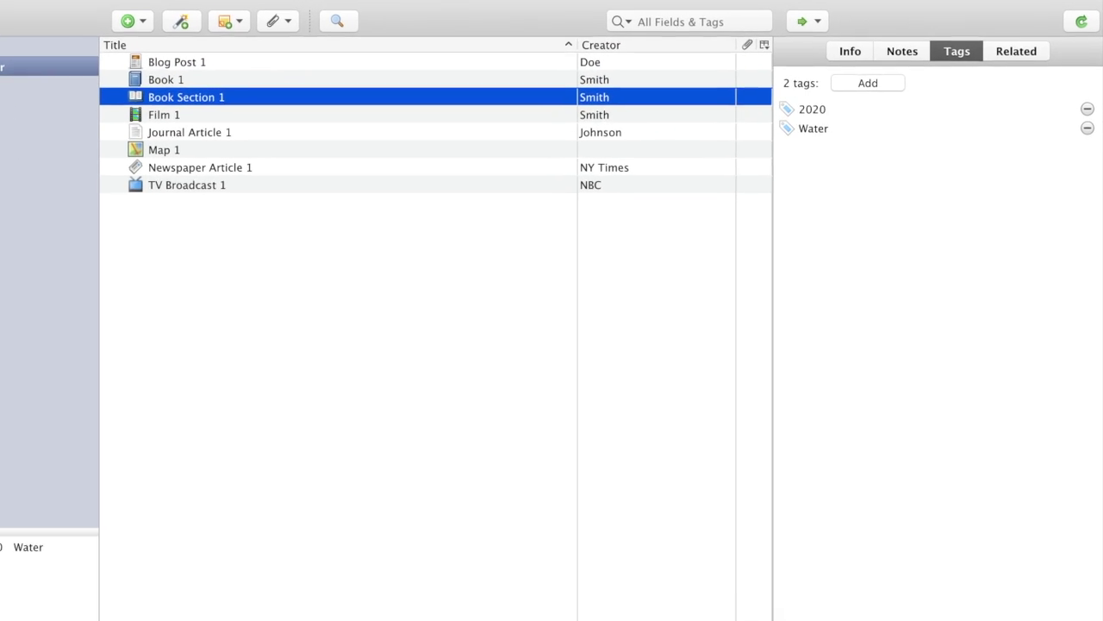
click(344, 115)
click(345, 132)
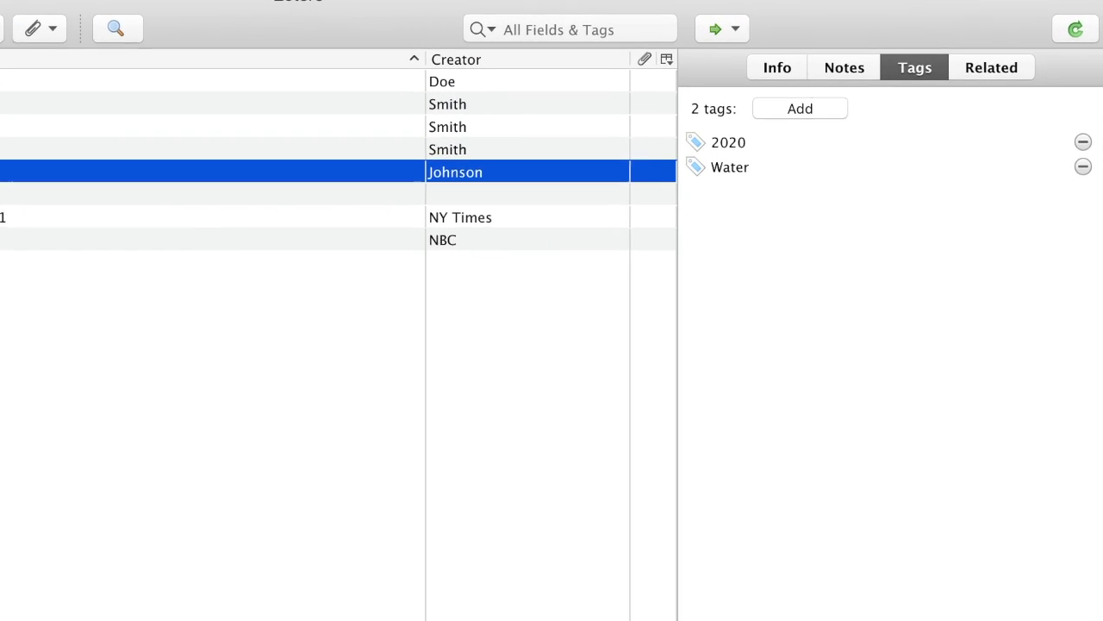
click(344, 149)
click(398, 239)
click(379, 264)
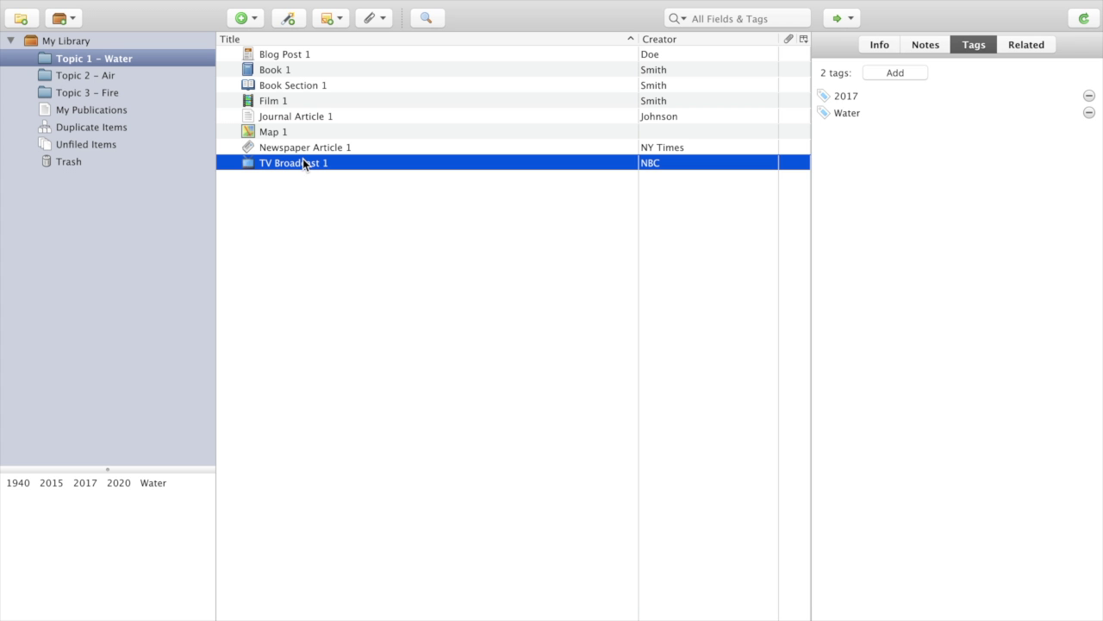
Change Film 1's "2015" tag to "2016" for that item only
click(297, 103)
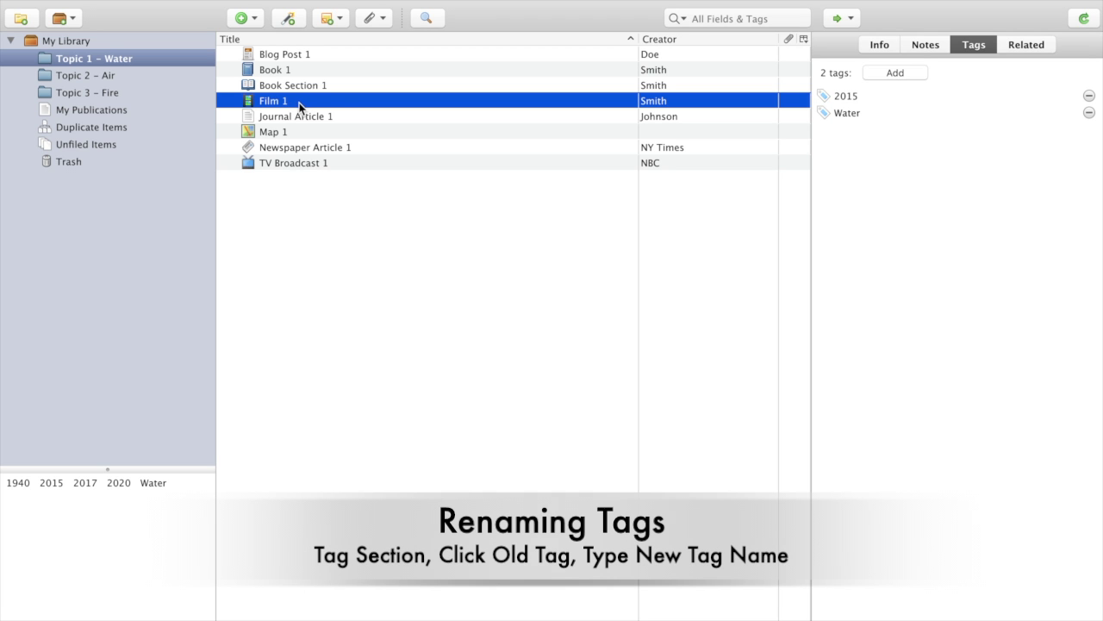
click(852, 97)
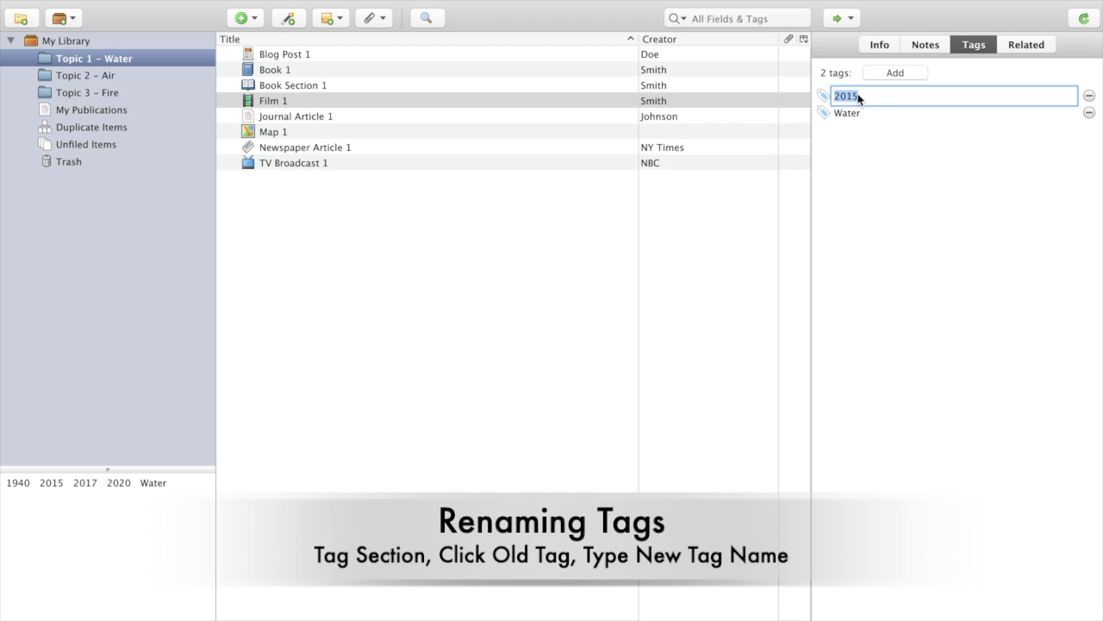
text(2016)
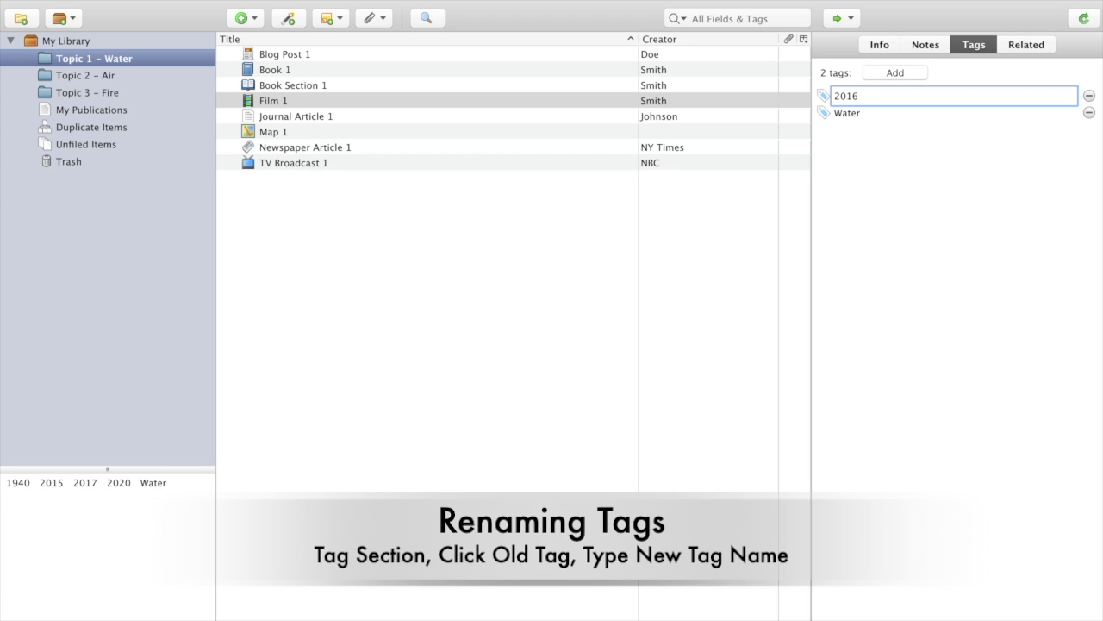
key(Return)
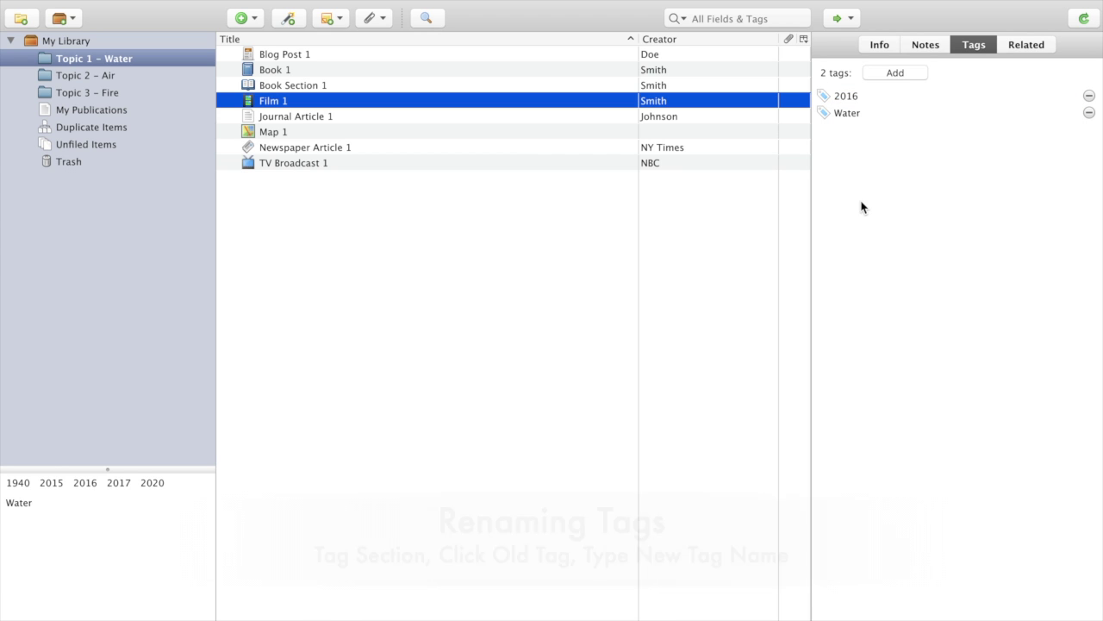
click(86, 483)
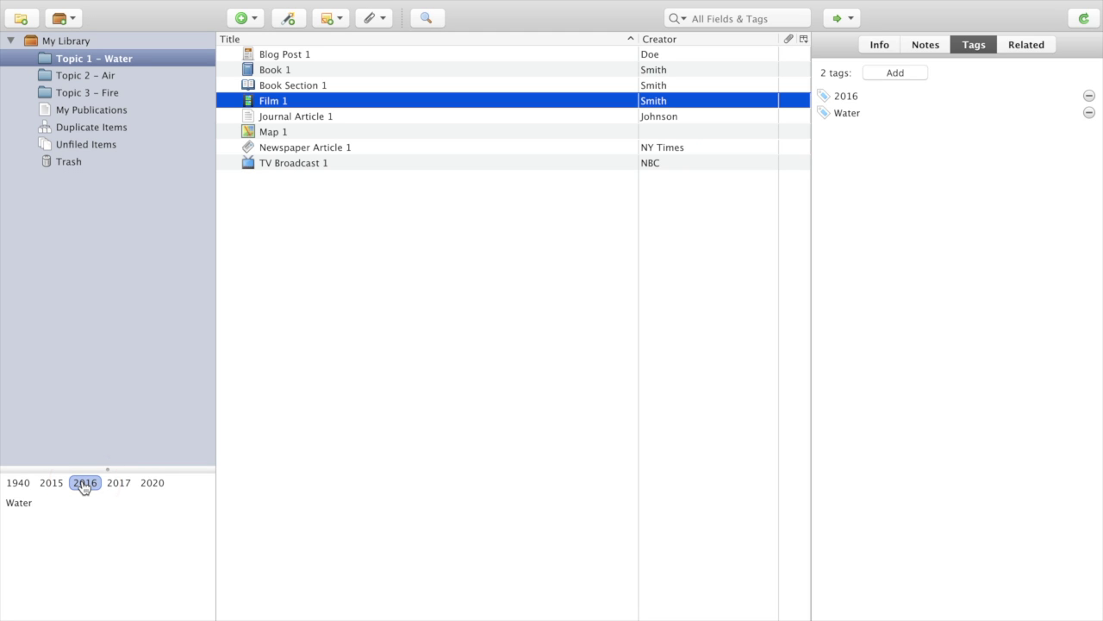
click(53, 484)
click(54, 488)
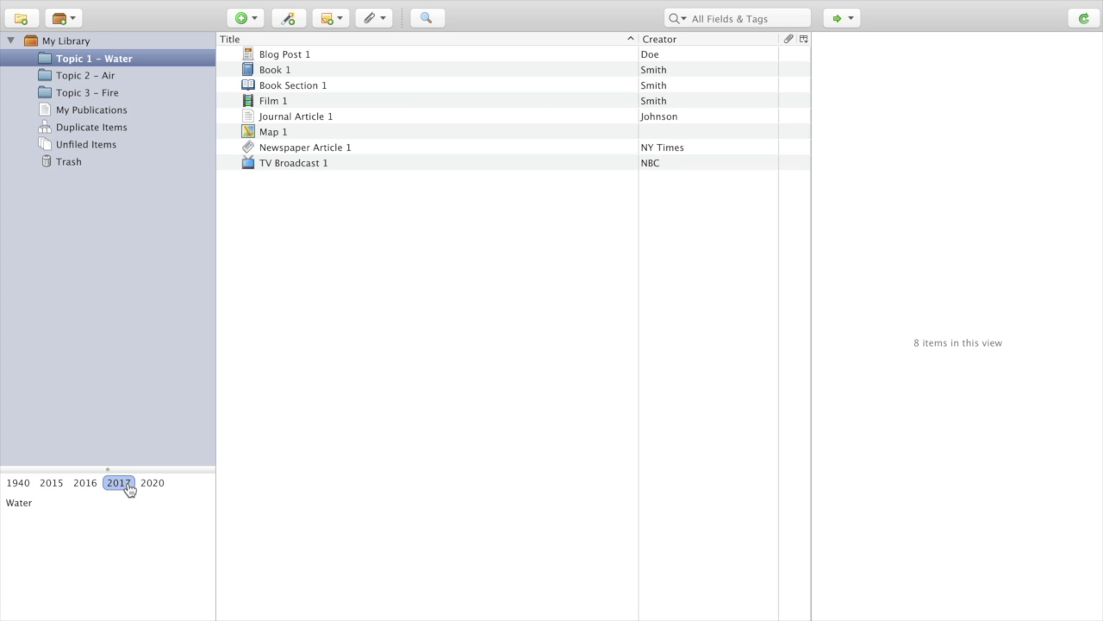
Rename the "2015" tag to "2010s" in all associated items
right_click(56, 491)
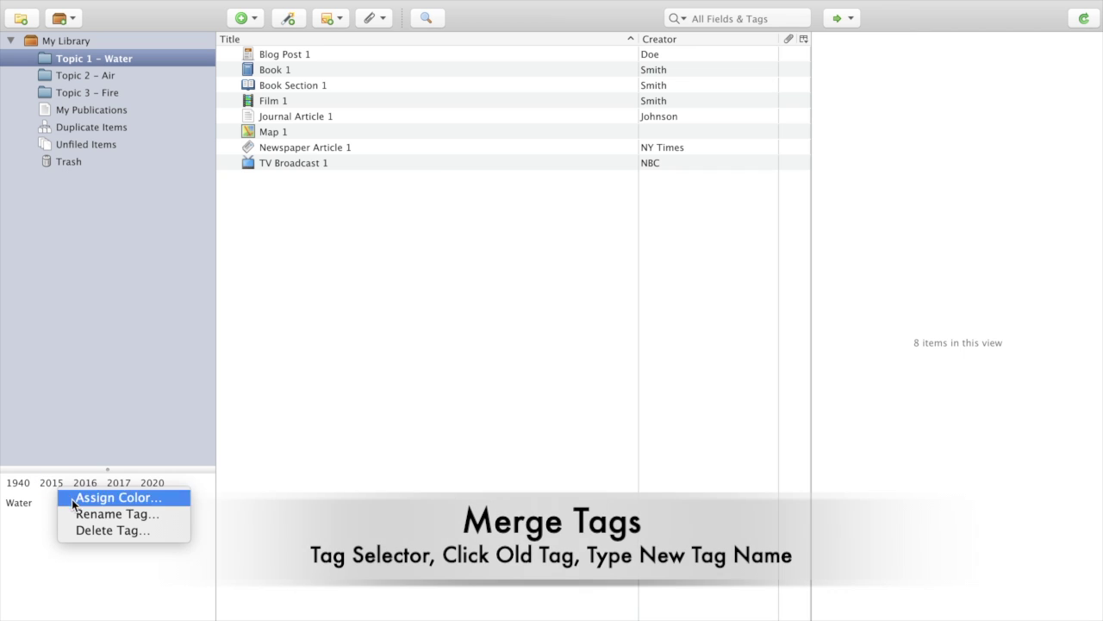
click(86, 518)
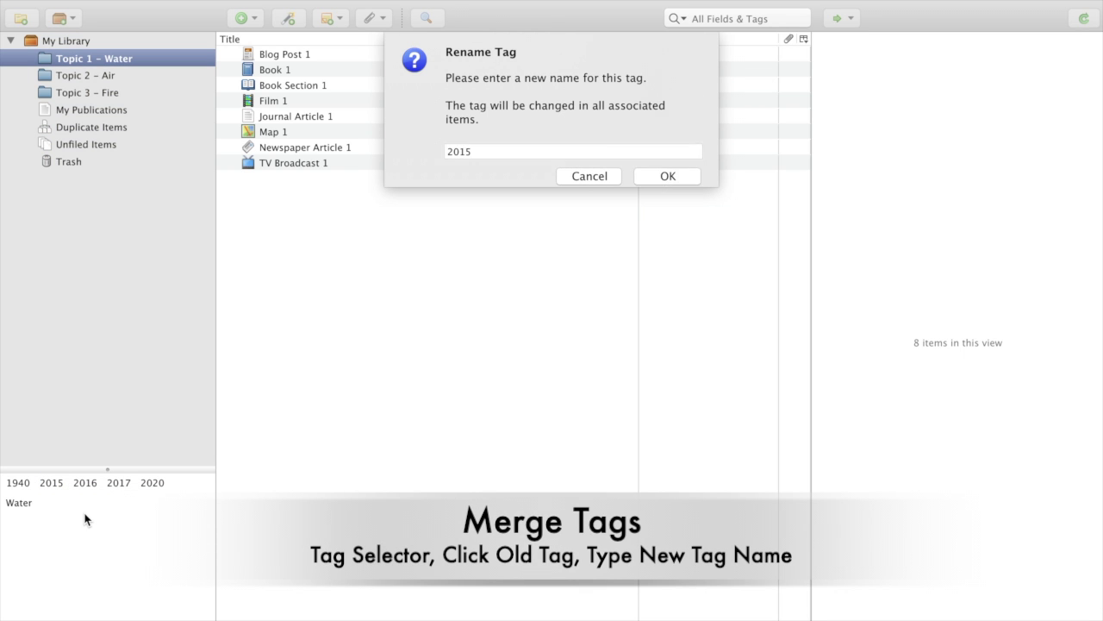
text(2010s)
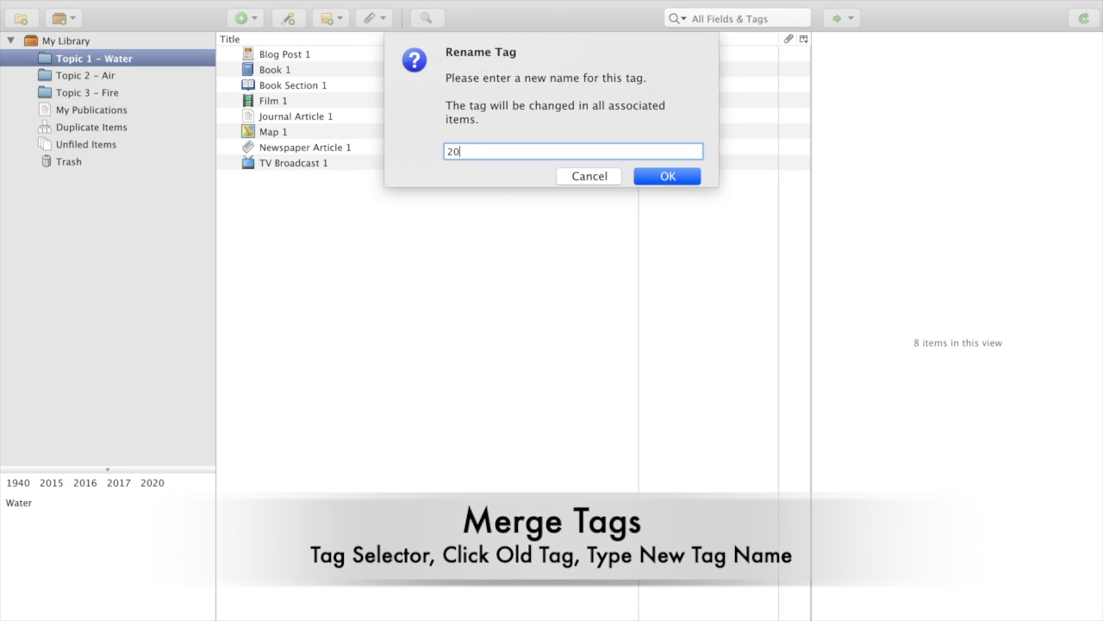
key(Return)
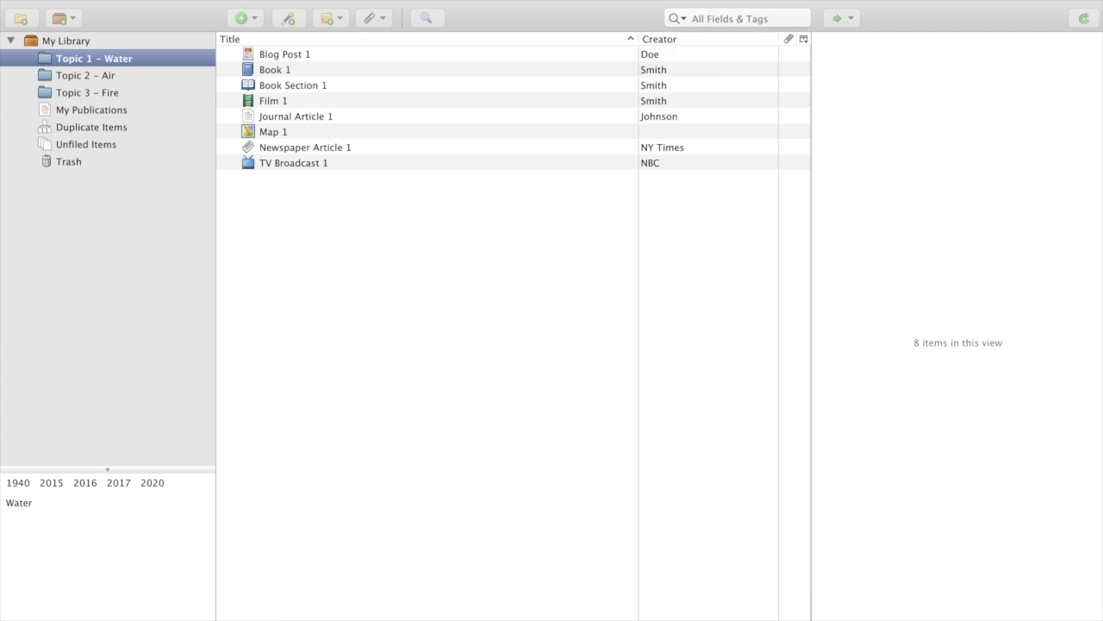
Merge the "2016" and "2017" tags into "2010s" by renaming both in all associated items
right_click(85, 489)
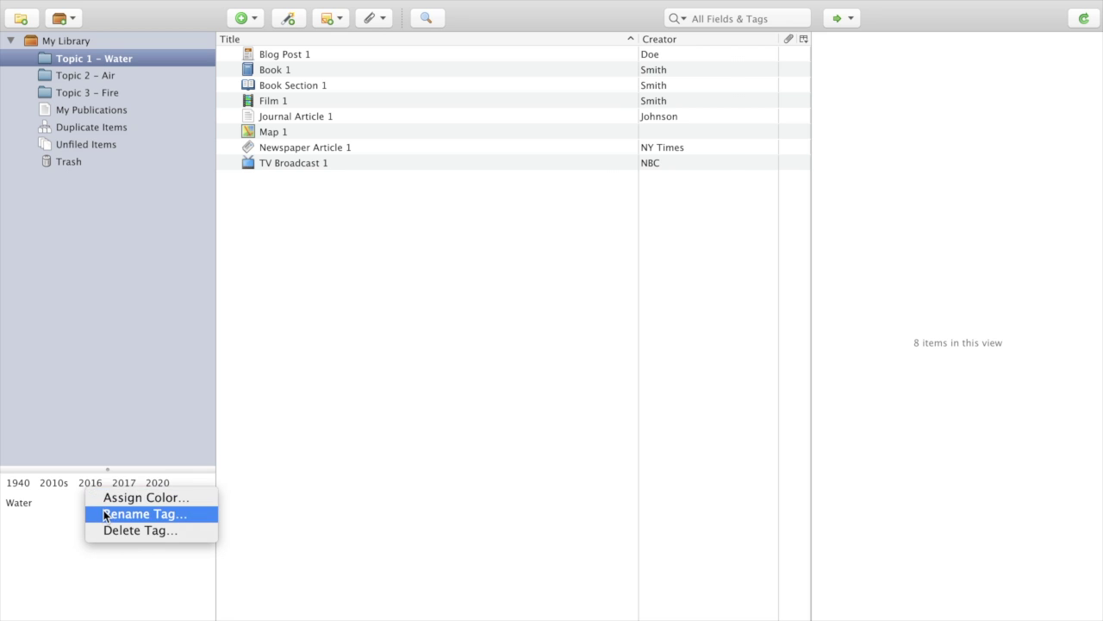
click(105, 513)
text(2010s)
key(Return)
right_click(97, 486)
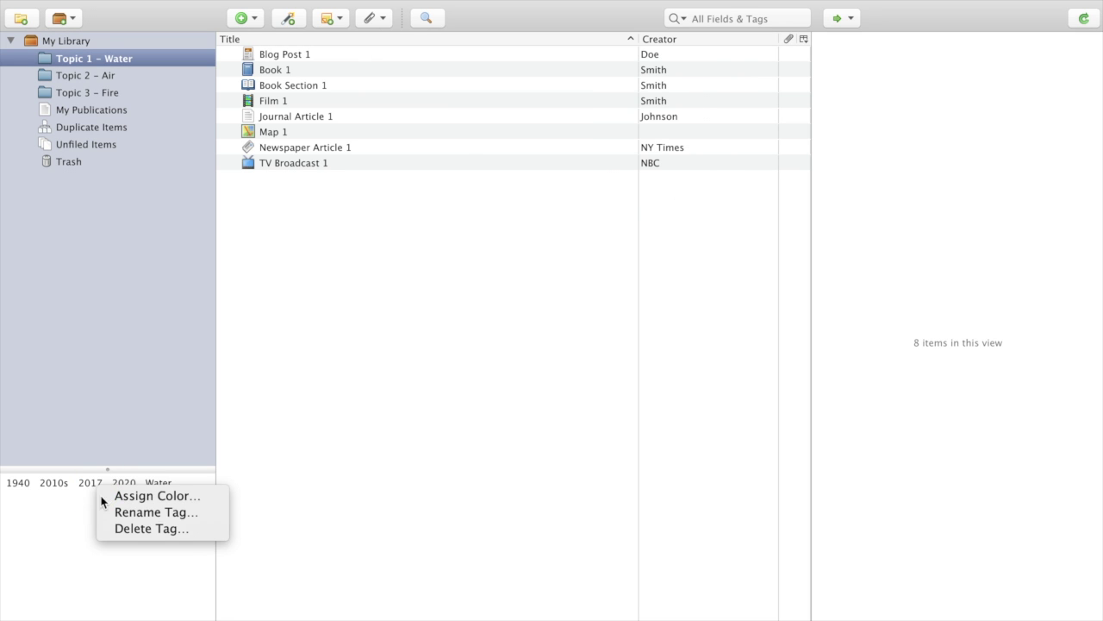
click(120, 512)
text(2010s)
key(Return)
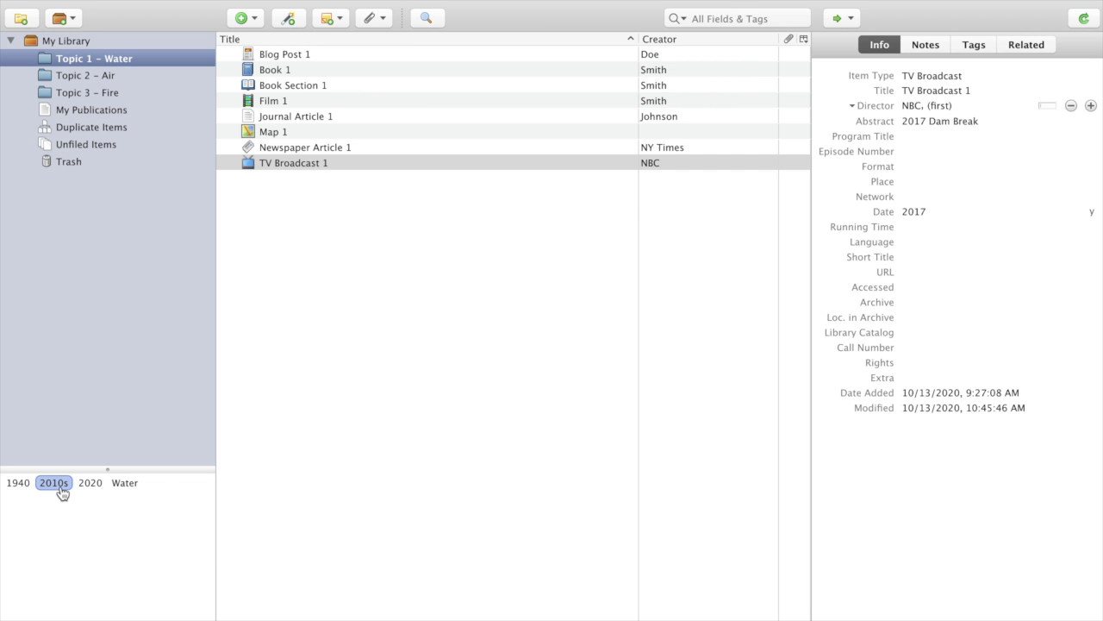
Filter the collection by the "2010s" tag, check the dates of TV Broadcast 1, Film 1 and Blog Post 1, and clear the filter
click(60, 488)
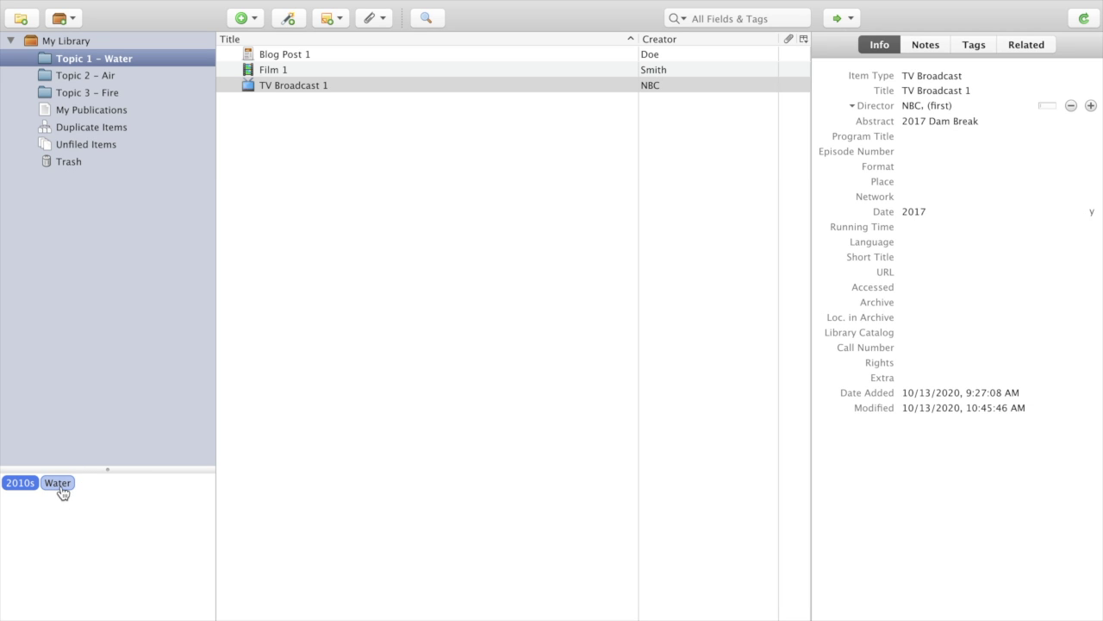
click(312, 90)
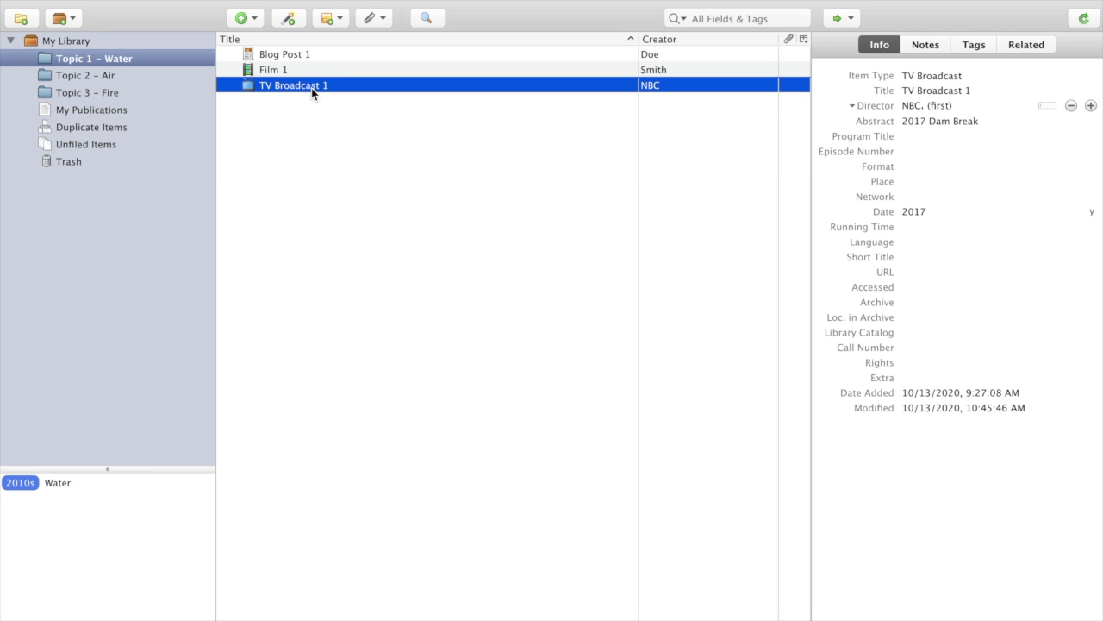
key(Up)
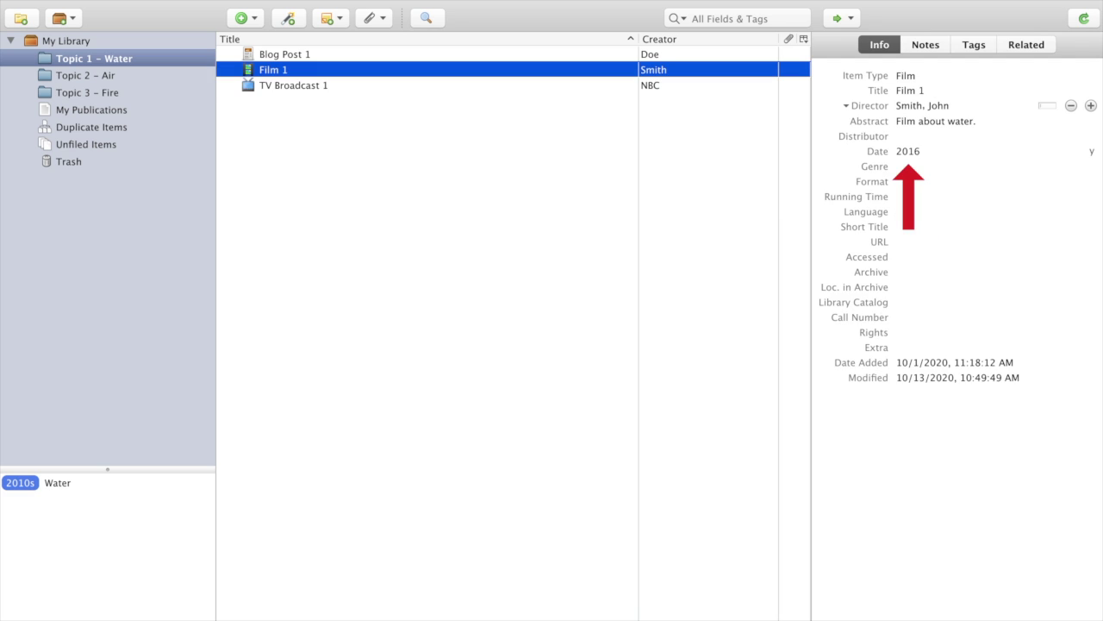
key(Up)
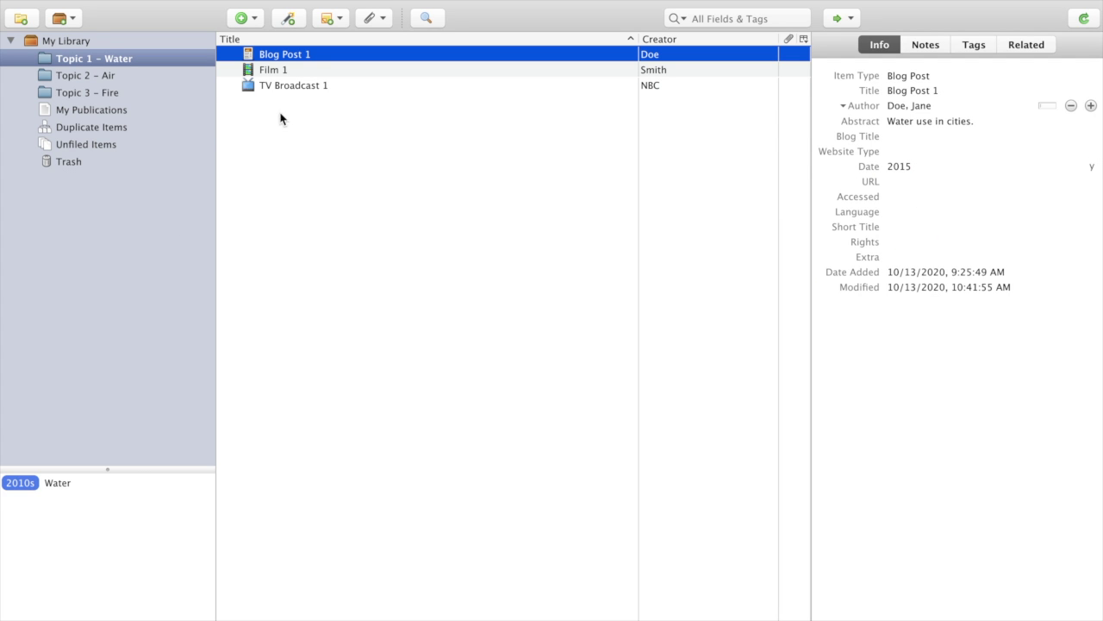
click(16, 484)
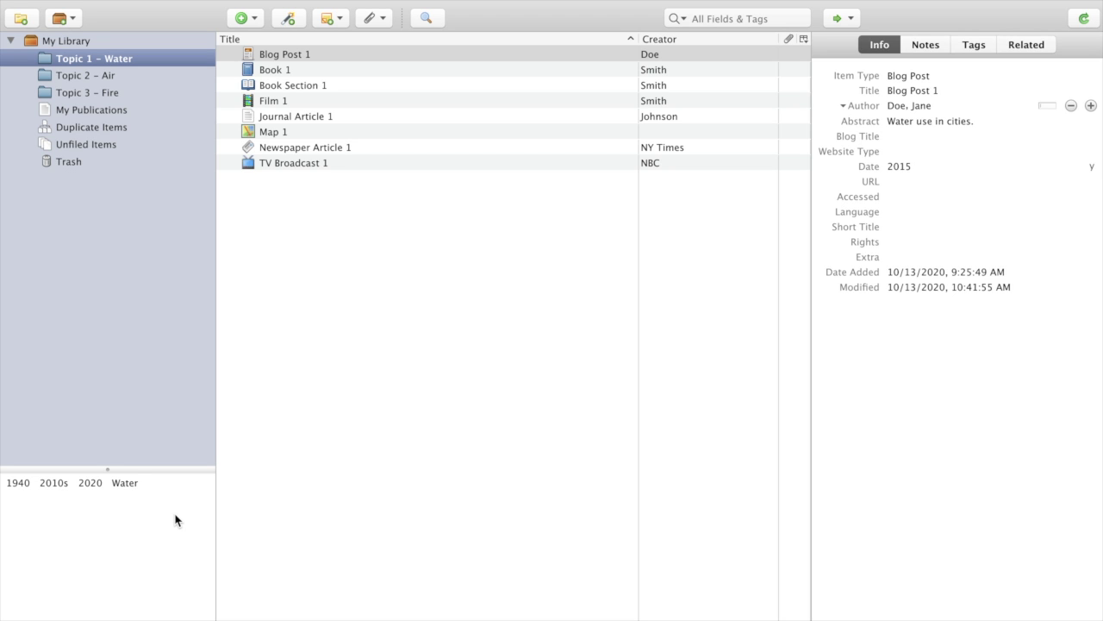
Assign the color orange to the "1940" tag at position 1
right_click(19, 482)
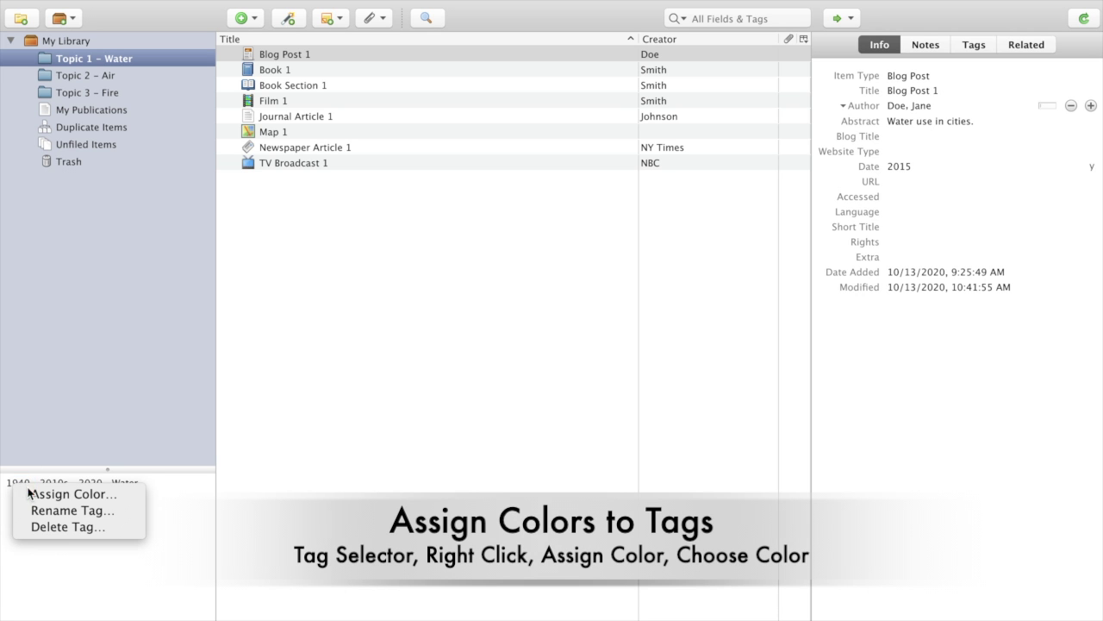
click(33, 494)
click(466, 57)
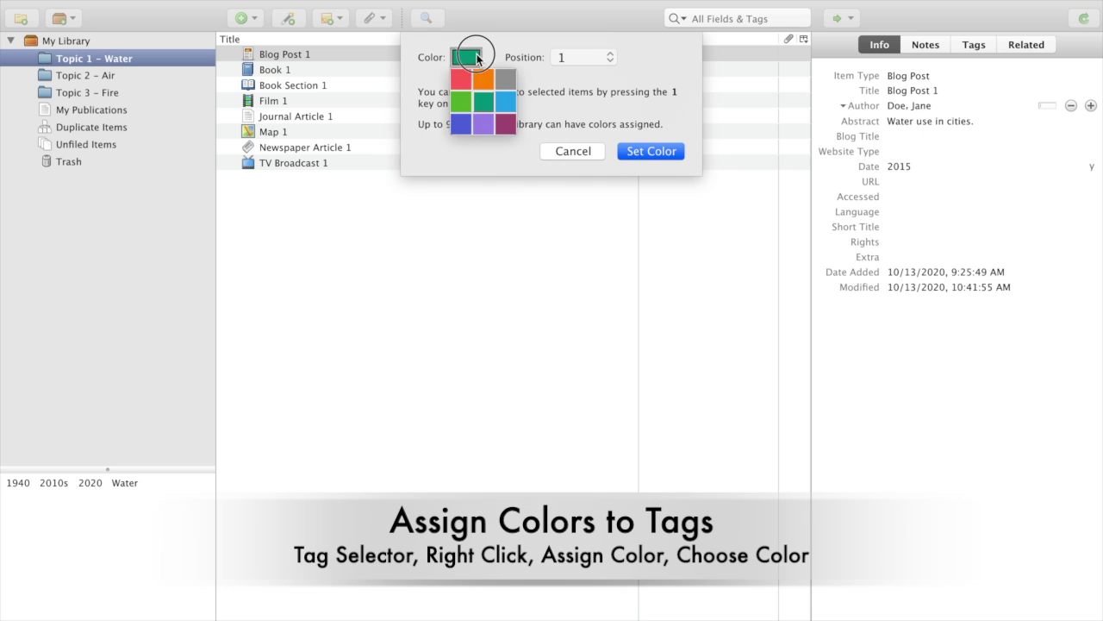
click(482, 80)
click(656, 152)
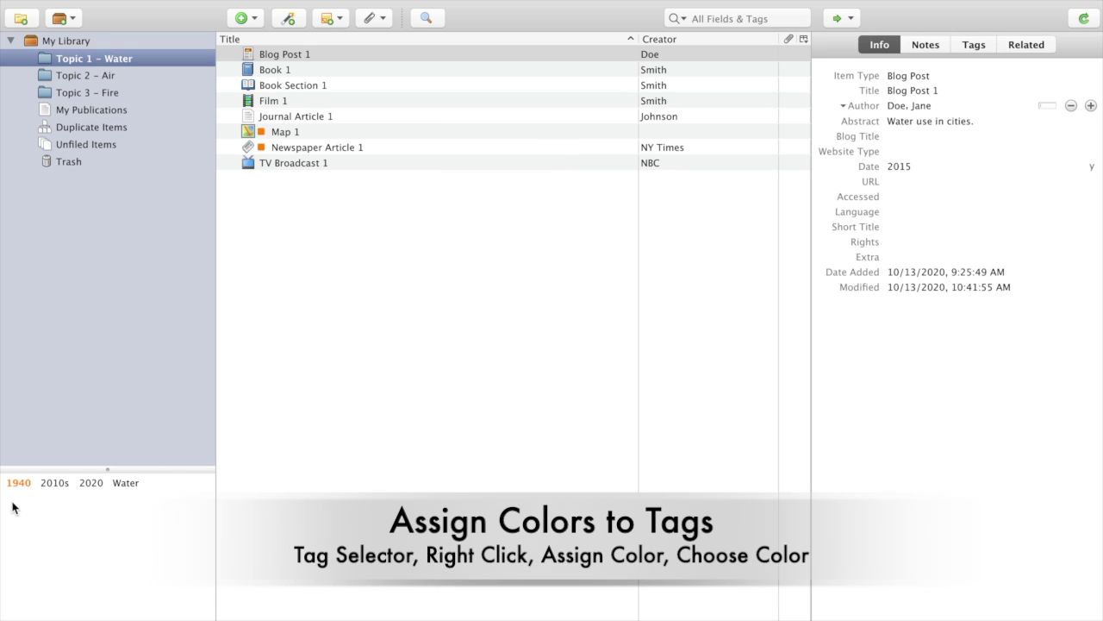
Assign the color light green to the "2010s" tag at position 2
right_click(54, 484)
click(65, 500)
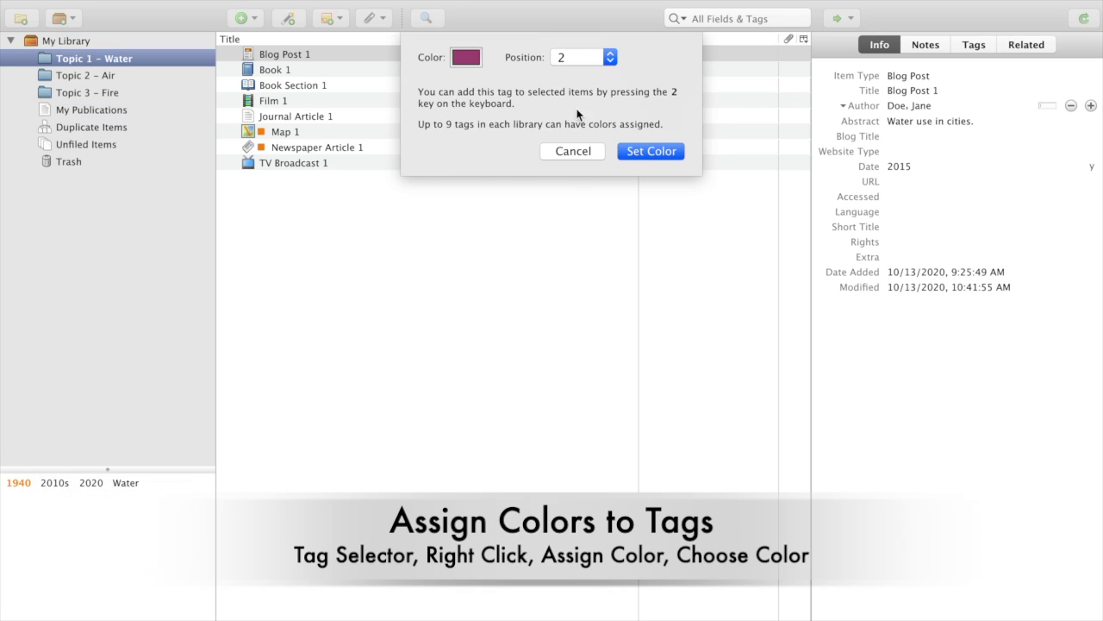
click(474, 58)
click(461, 102)
click(654, 155)
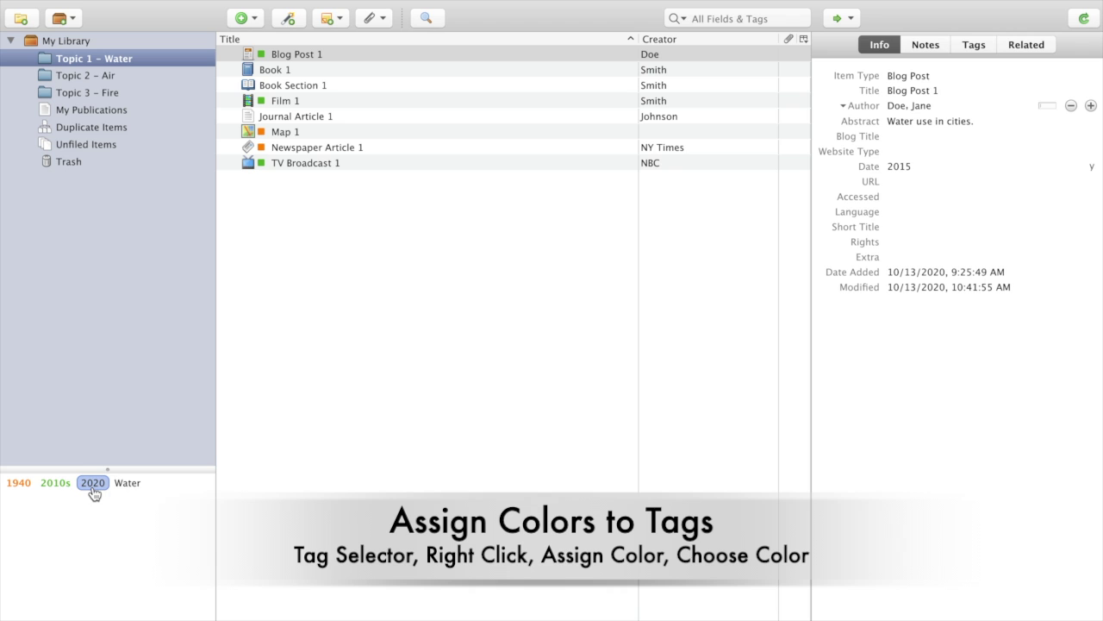
Assign the color teal green to the "2020" tag
right_click(92, 483)
click(114, 500)
click(466, 57)
click(483, 103)
click(651, 151)
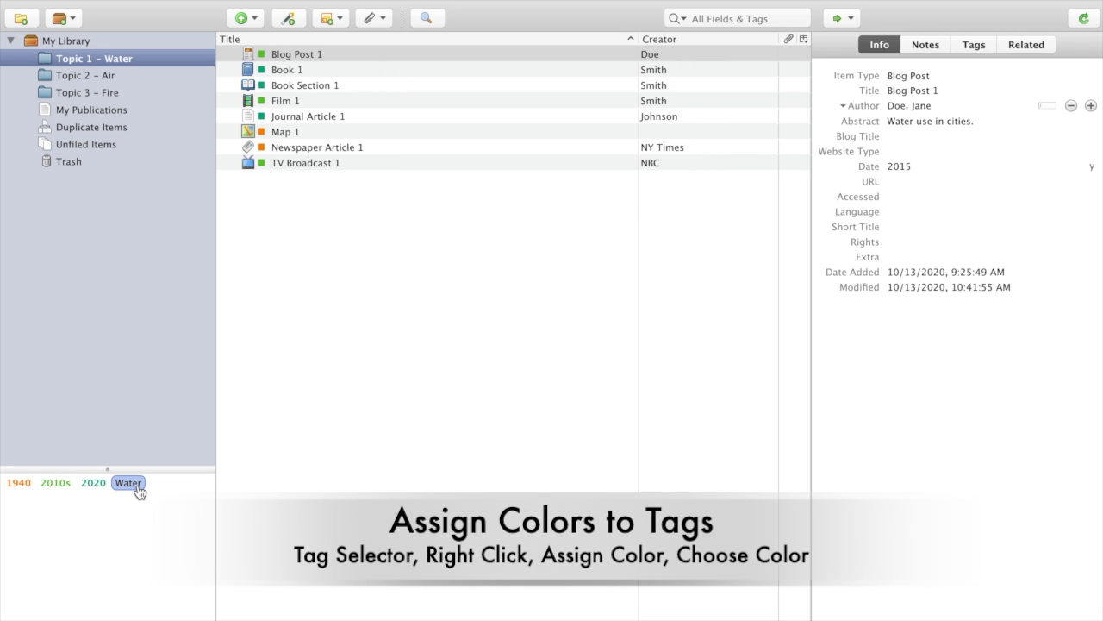
Assign the color light blue to the "Water" tag
right_click(137, 488)
click(163, 498)
click(471, 62)
click(505, 102)
click(651, 151)
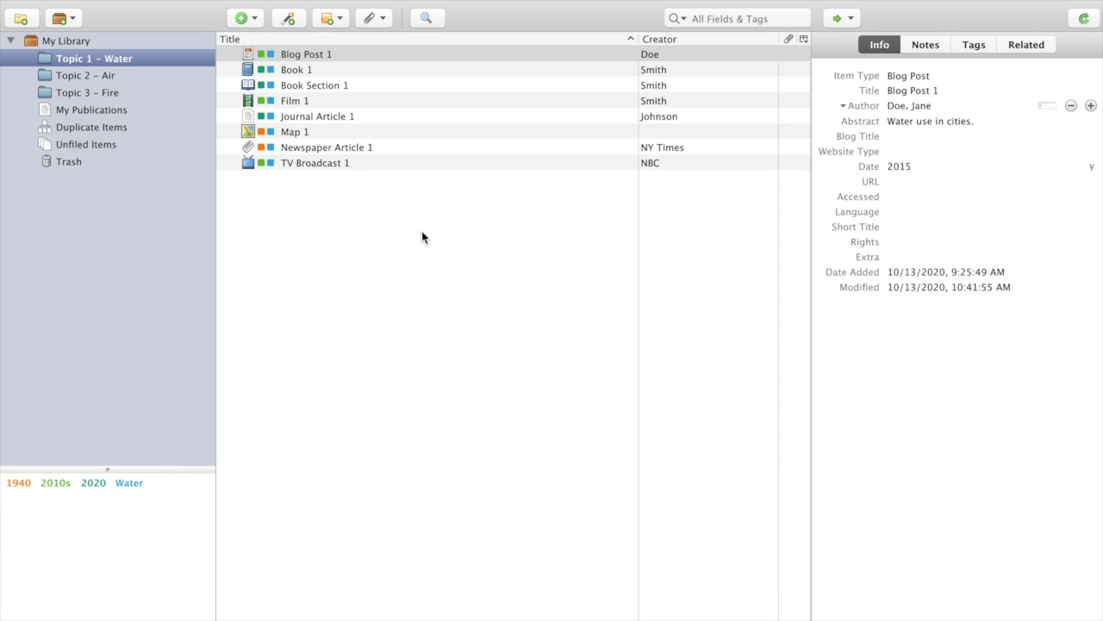
Add the new tag "Video" to Film 1 in the Topic 1 – Water collection
click(81, 41)
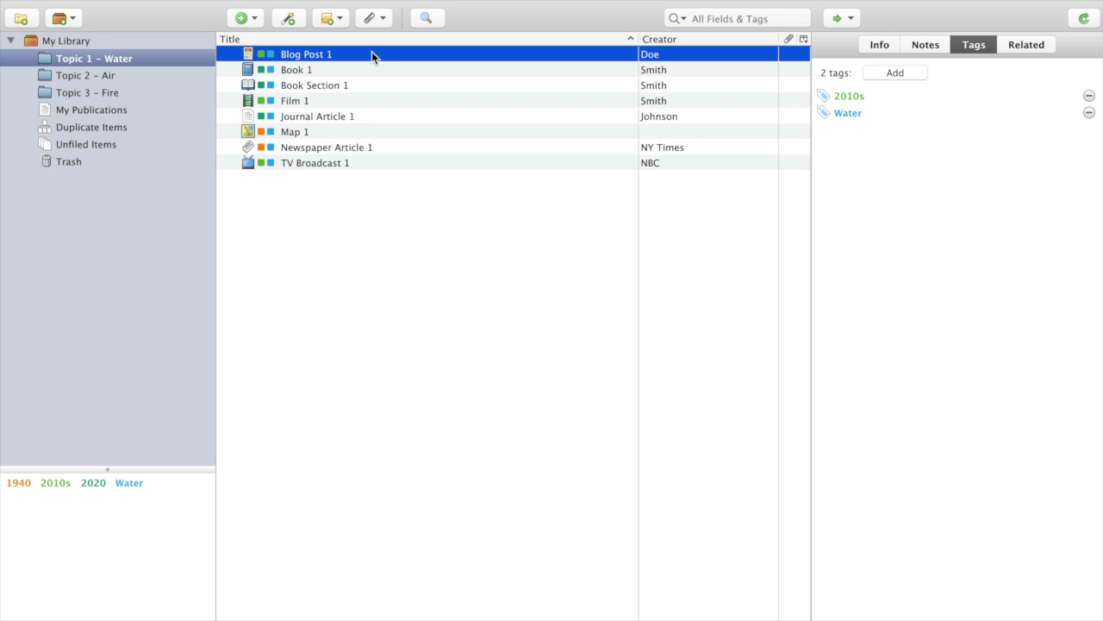
click(366, 100)
click(905, 73)
text(Video)
key(Return)
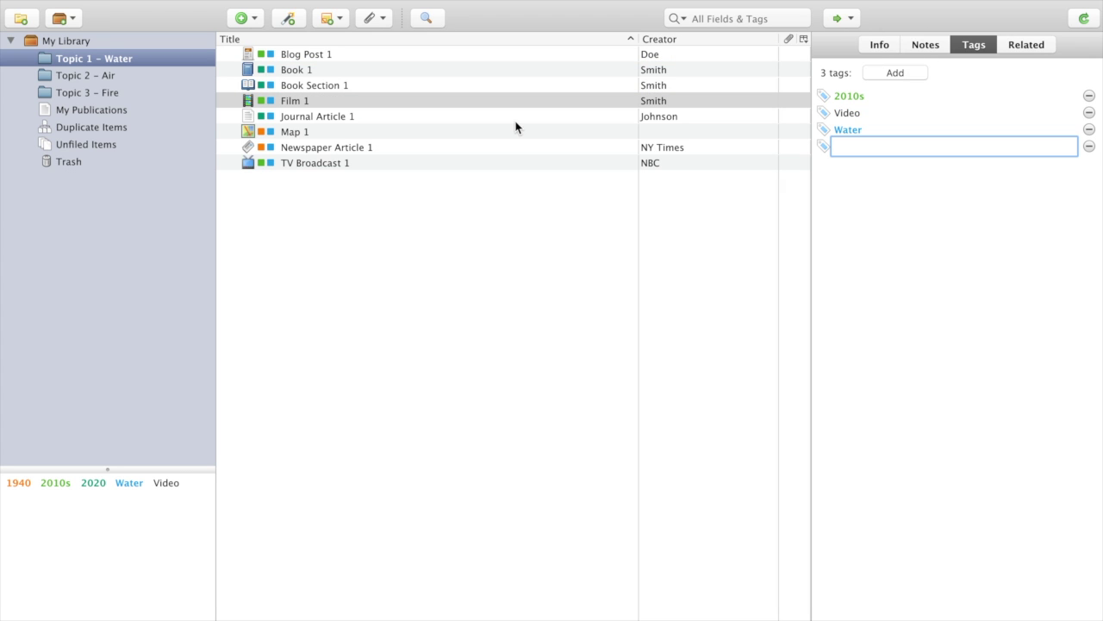
Add the existing "Video" tag to TV Broadcast 1 and Newspaper Article 1 in the Topic 1 – Water collection
click(427, 164)
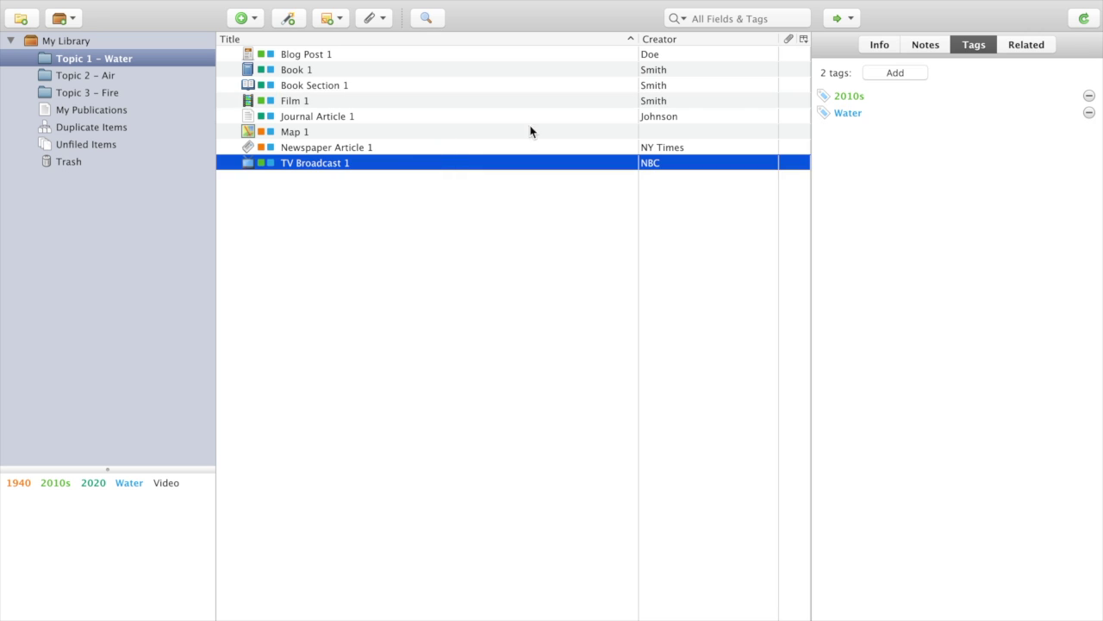
click(899, 74)
text(V)
key(BackSpace)
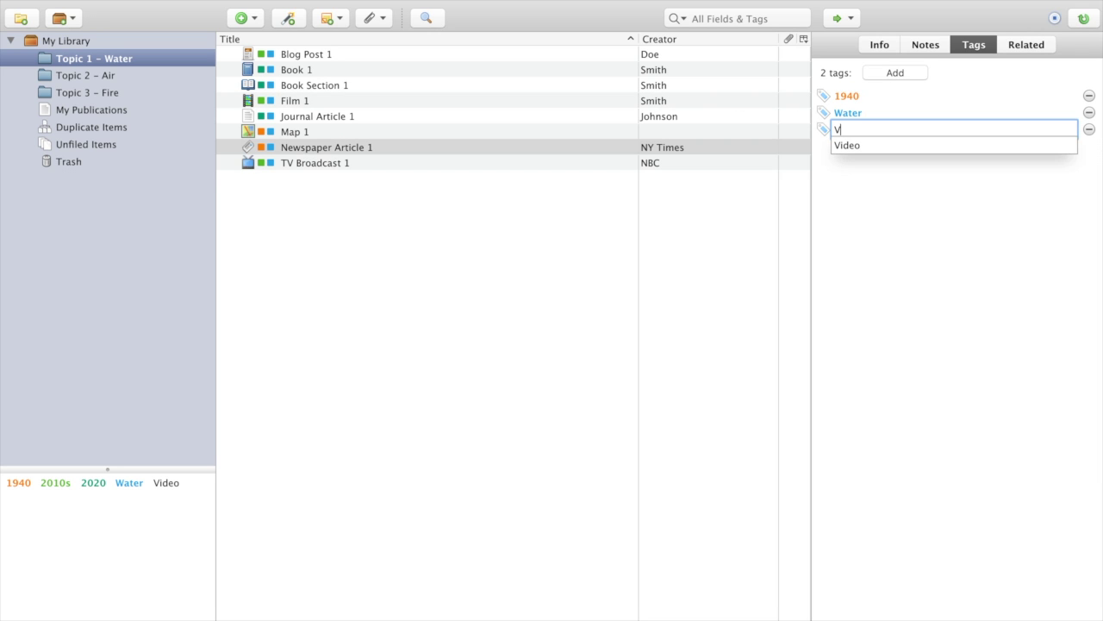
text(i)
key(Down)
key(Return)
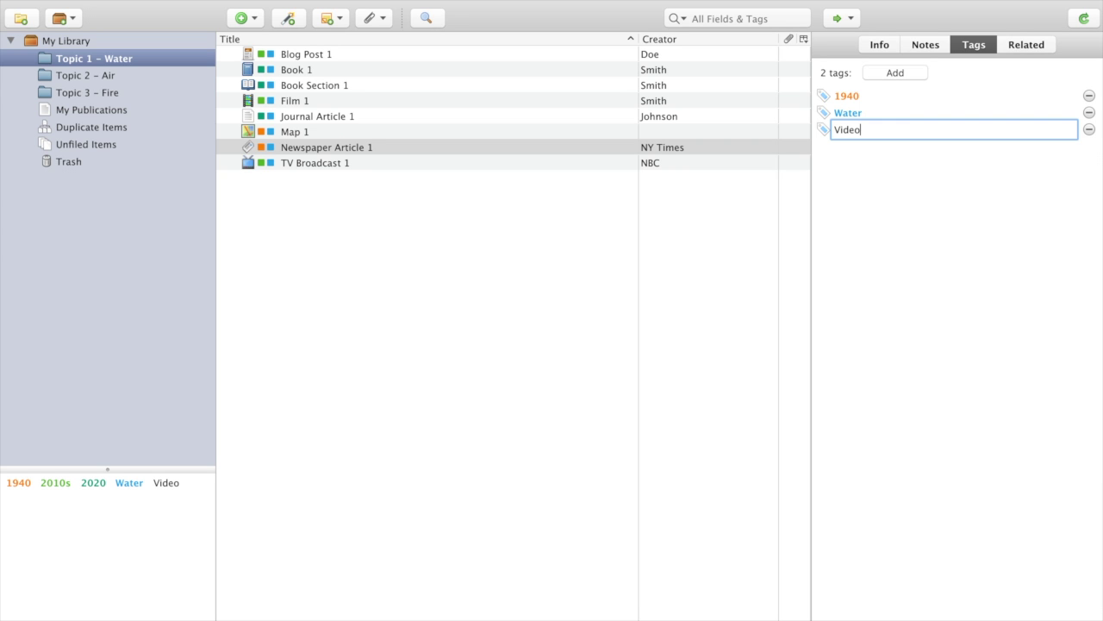
key(Return)
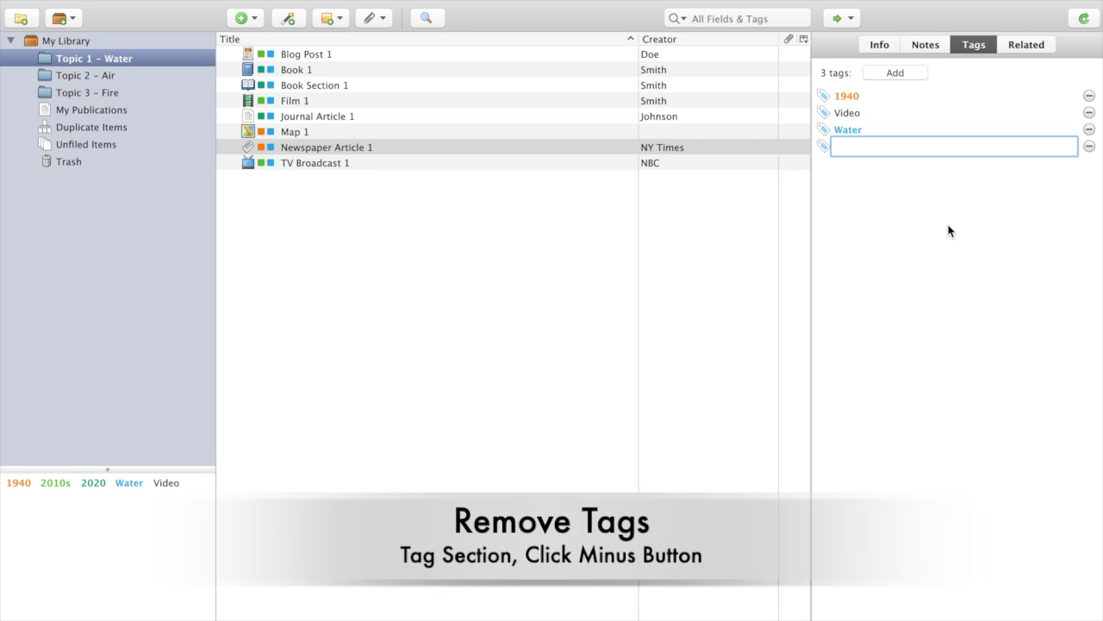
Remove the "Video" tag from Newspaper Article 1, and delete the "Video" tag from all items in the library
click(1090, 113)
right_click(171, 490)
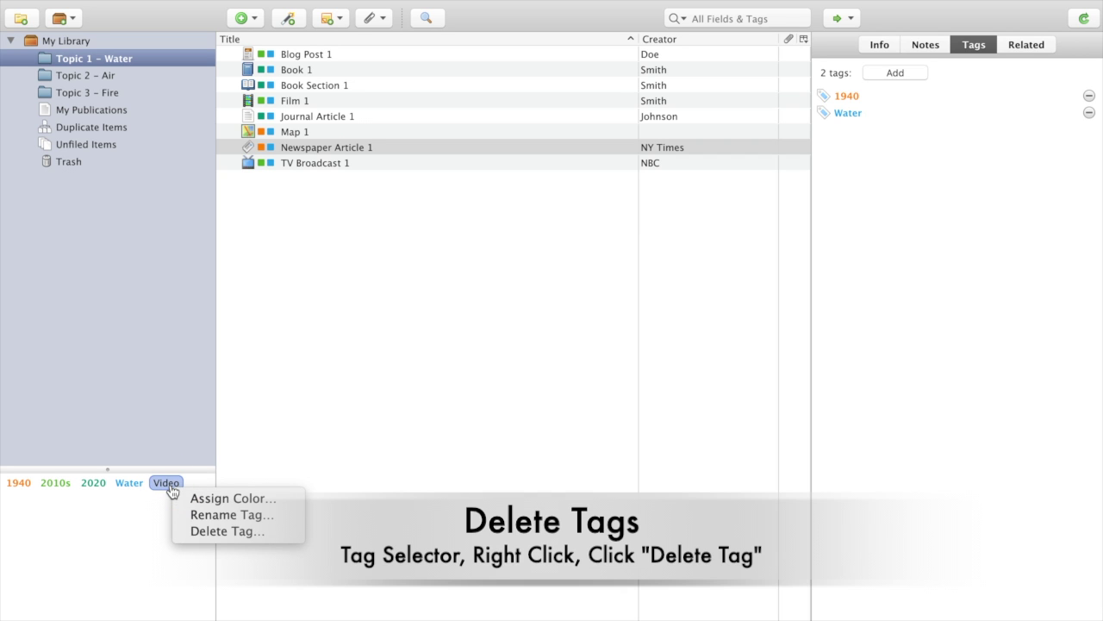
click(204, 529)
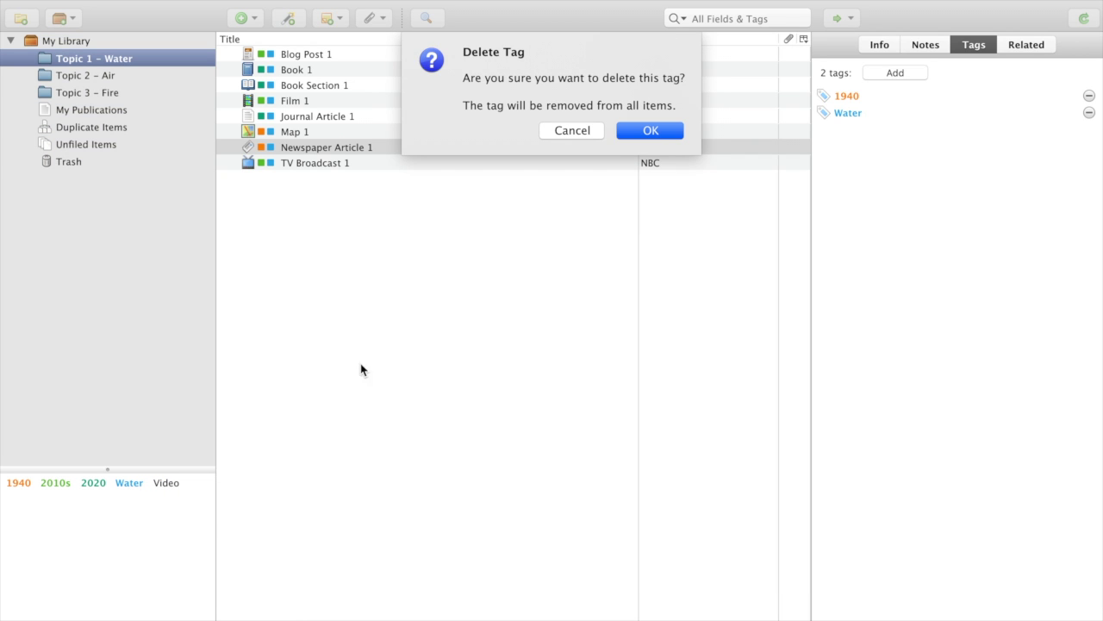
click(662, 130)
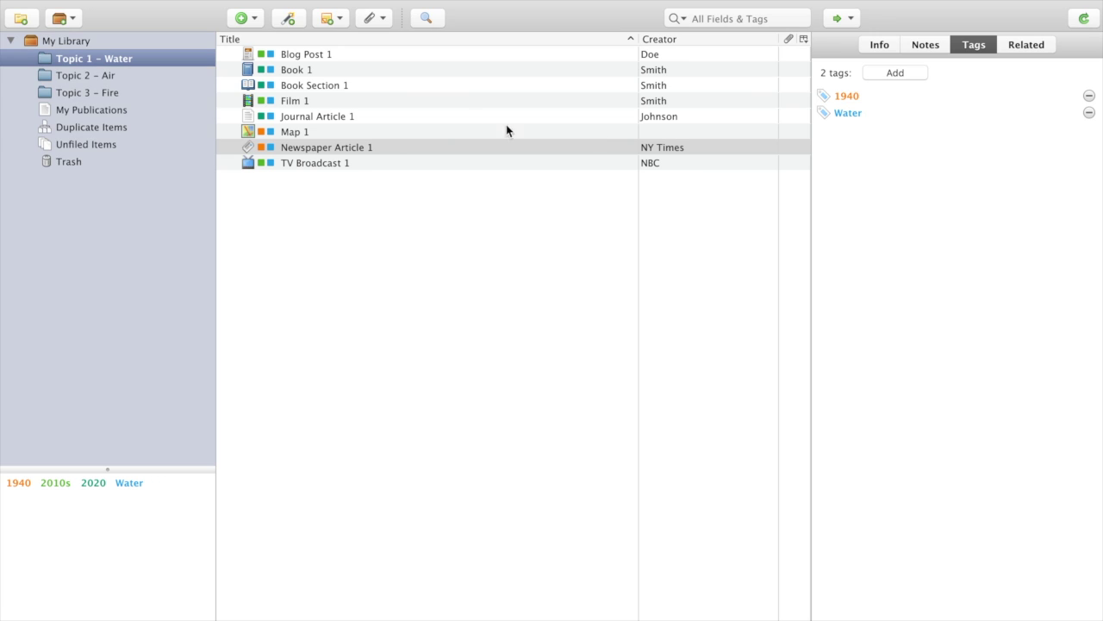
click(410, 101)
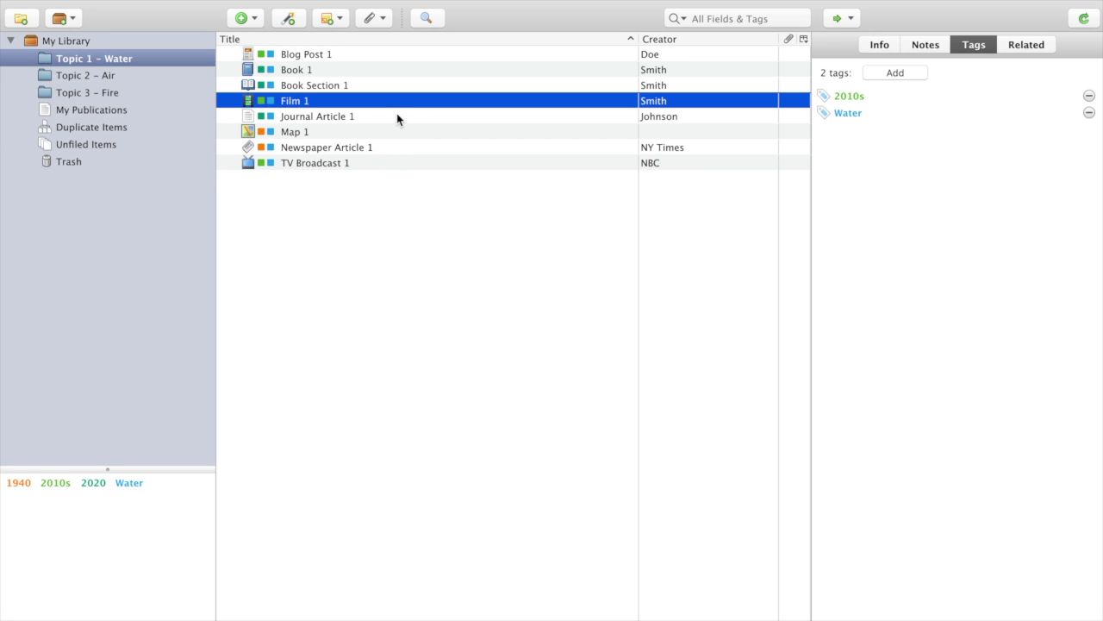
click(369, 164)
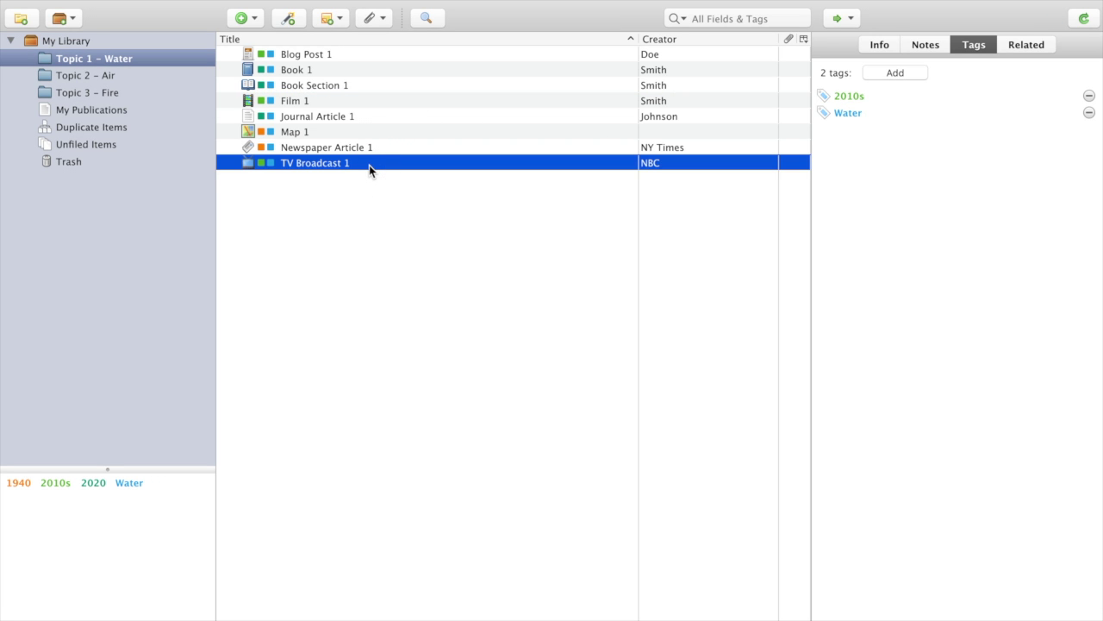